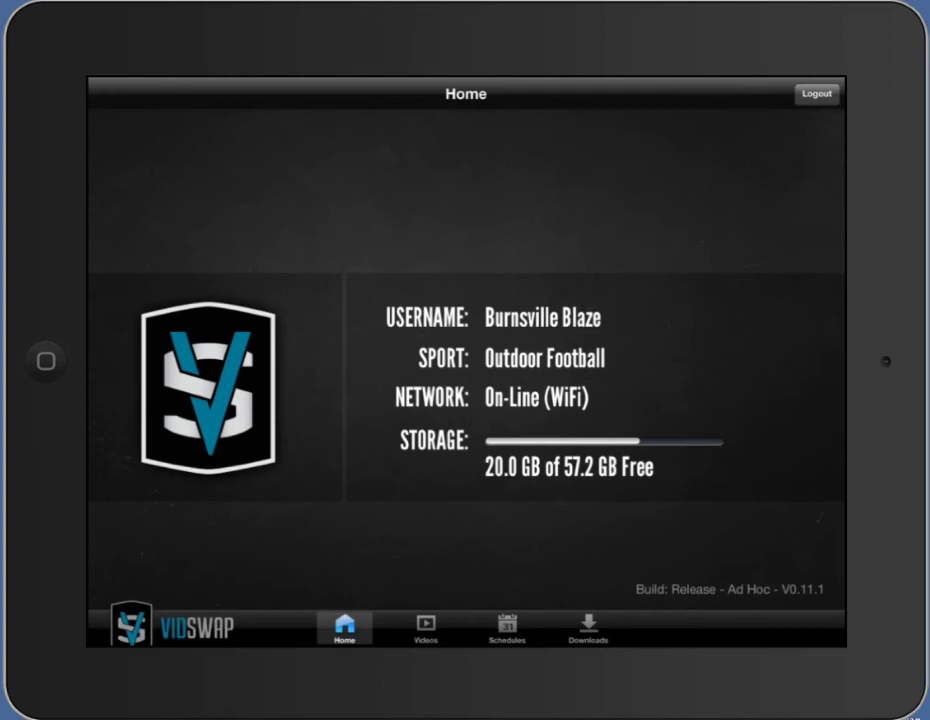
- Open the BHS Games video folder and look through its list of games
click(426, 628)
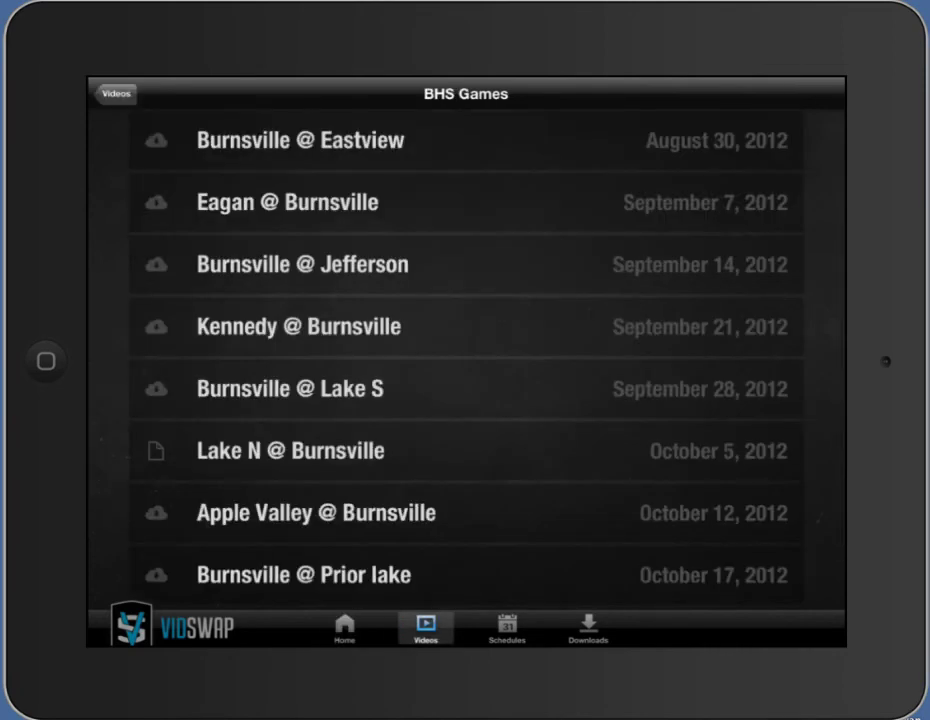
scroll(466, 360, down, 2)
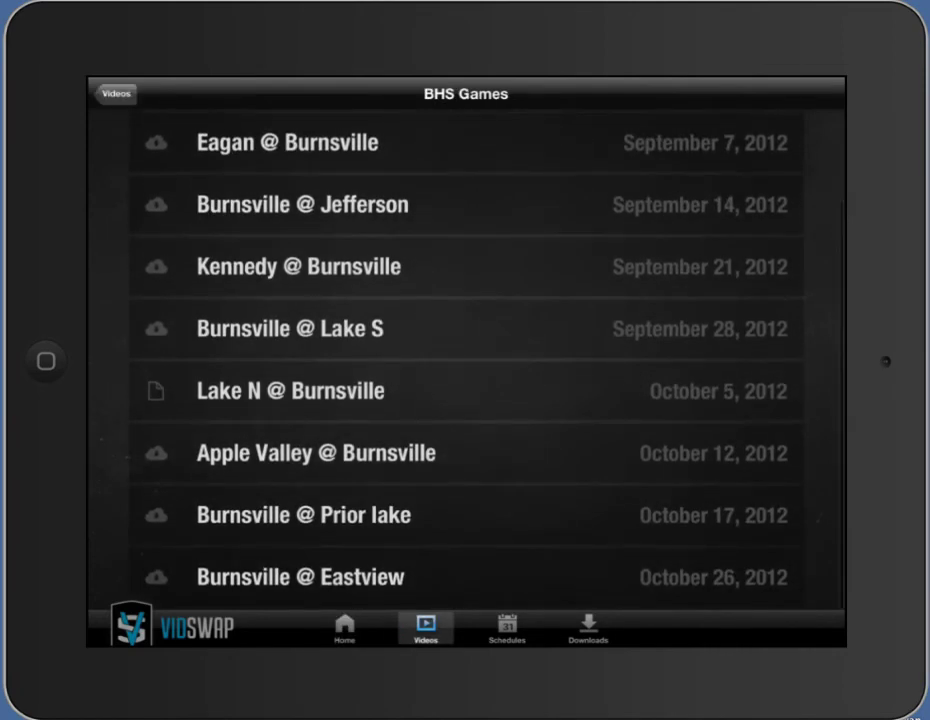
scroll(466, 360, up, 4)
scroll(466, 360, down, 3)
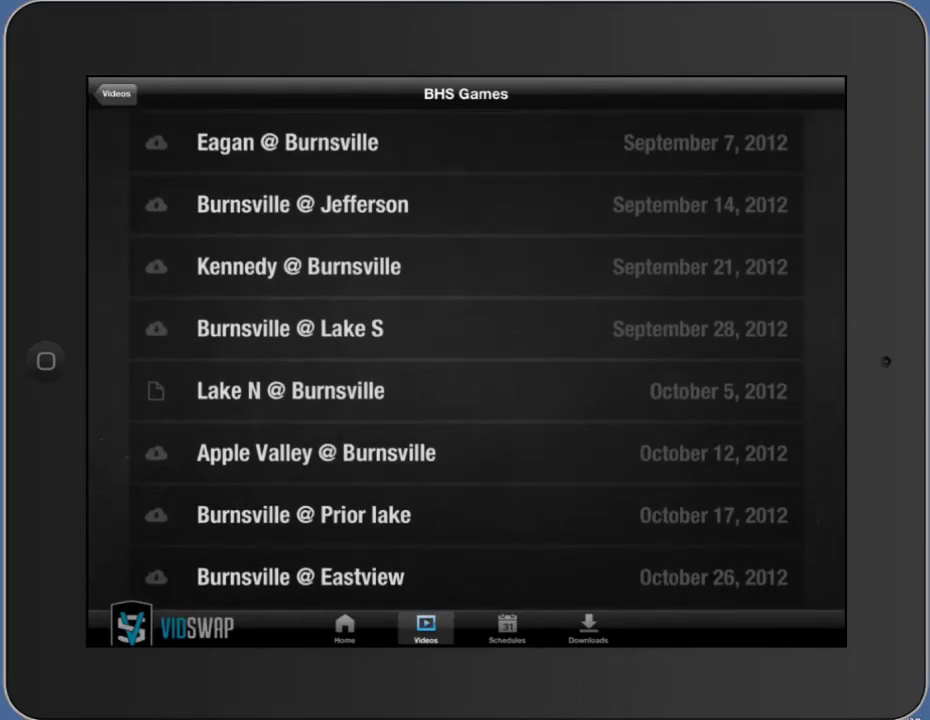
- Return to the list of video folders, look through it, and reopen the BHS Games folder
click(116, 94)
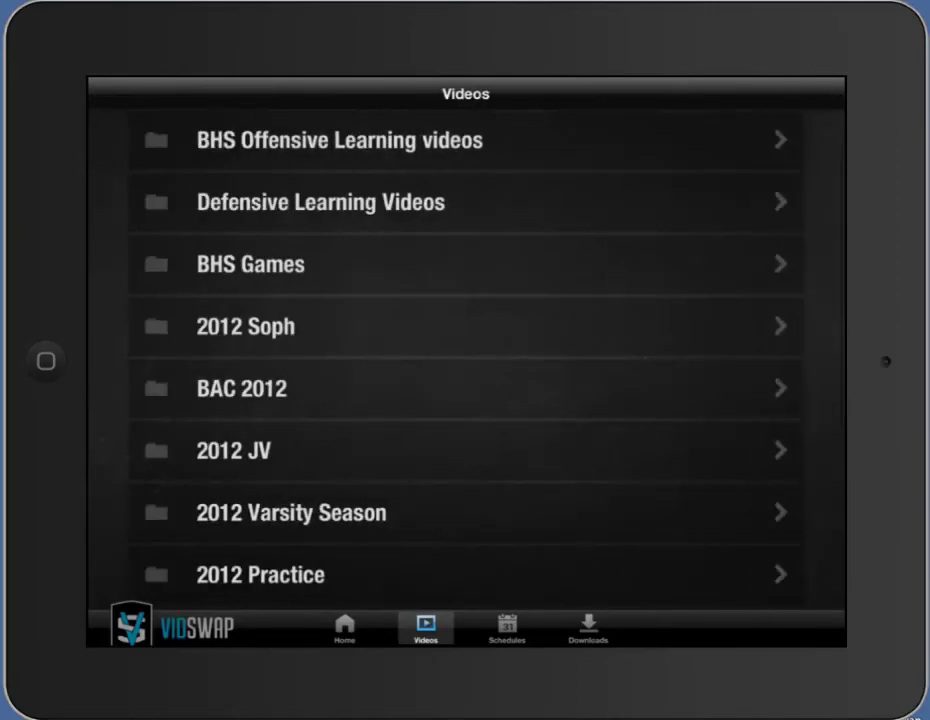
scroll(465, 360, up, 2)
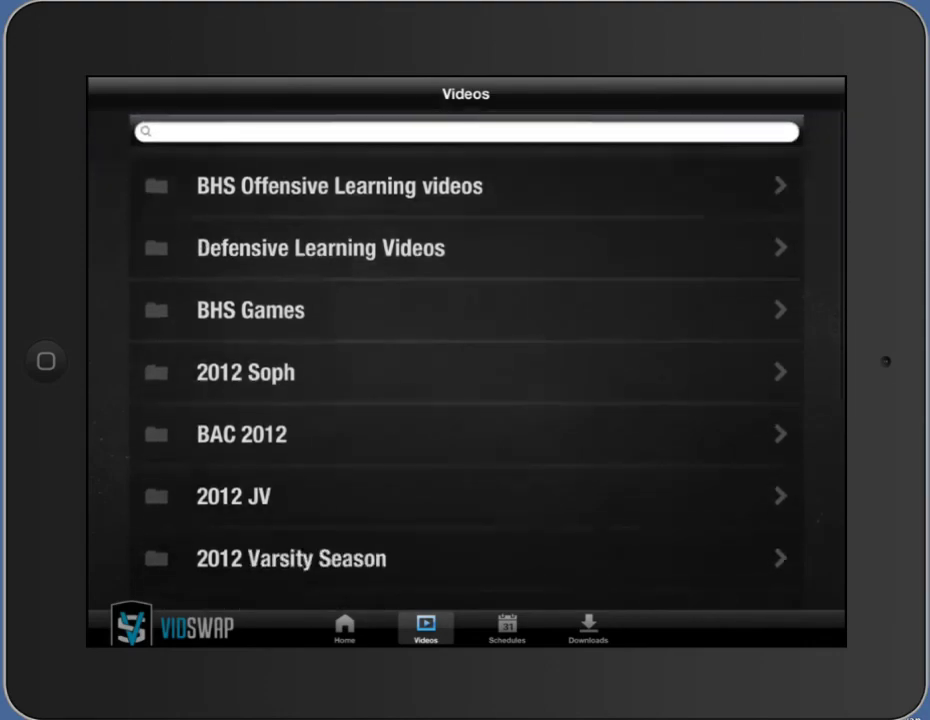
scroll(465, 360, down, 5)
scroll(465, 360, down, 1)
scroll(465, 360, up, 5)
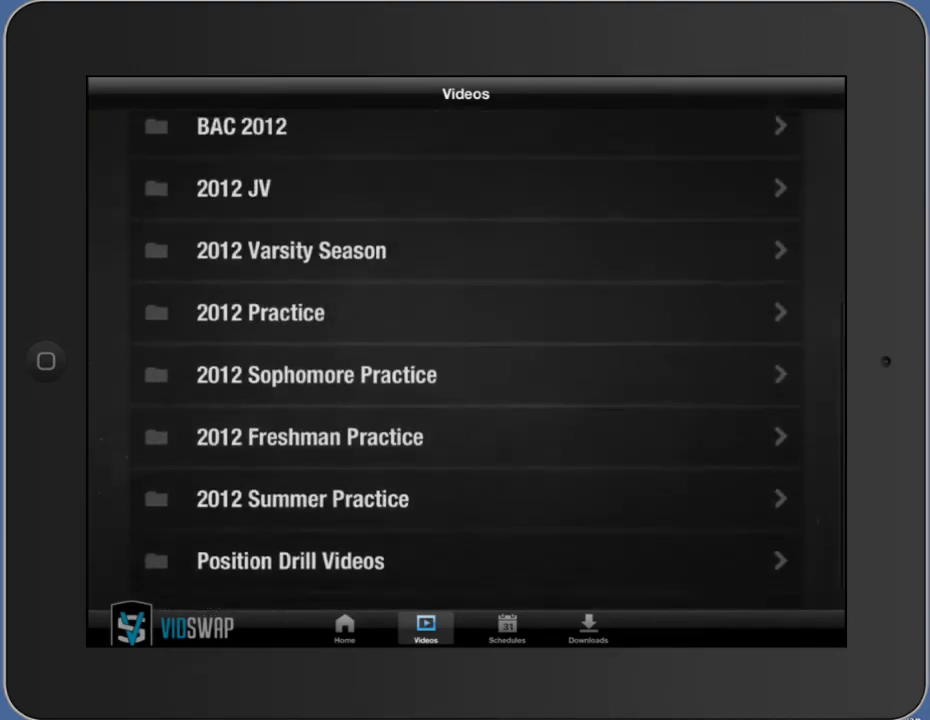
scroll(465, 360, up, 1)
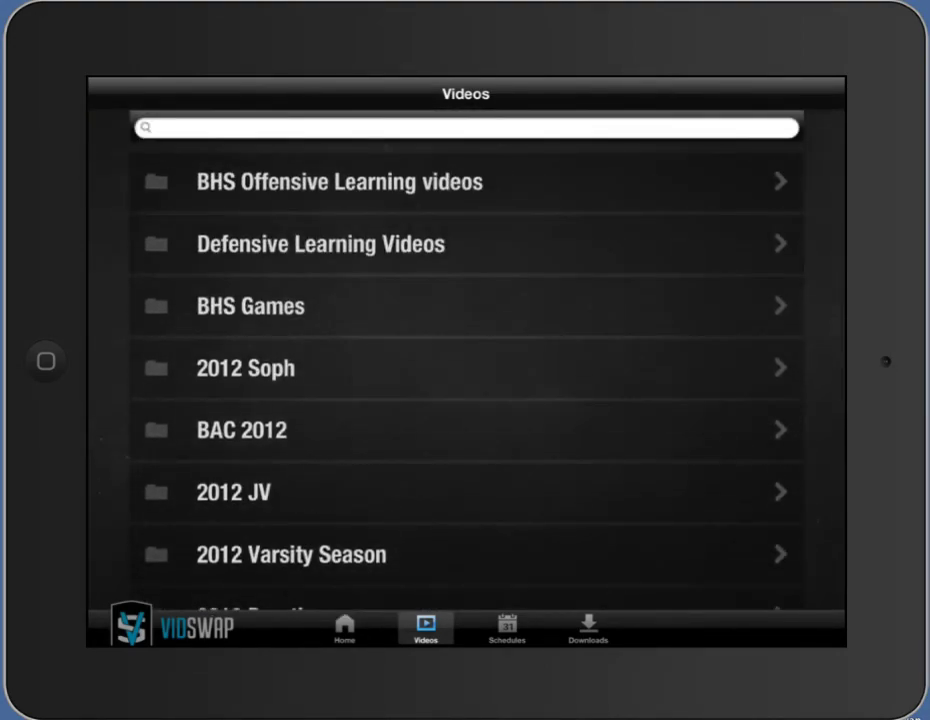
click(465, 306)
scroll(465, 360, down, 3)
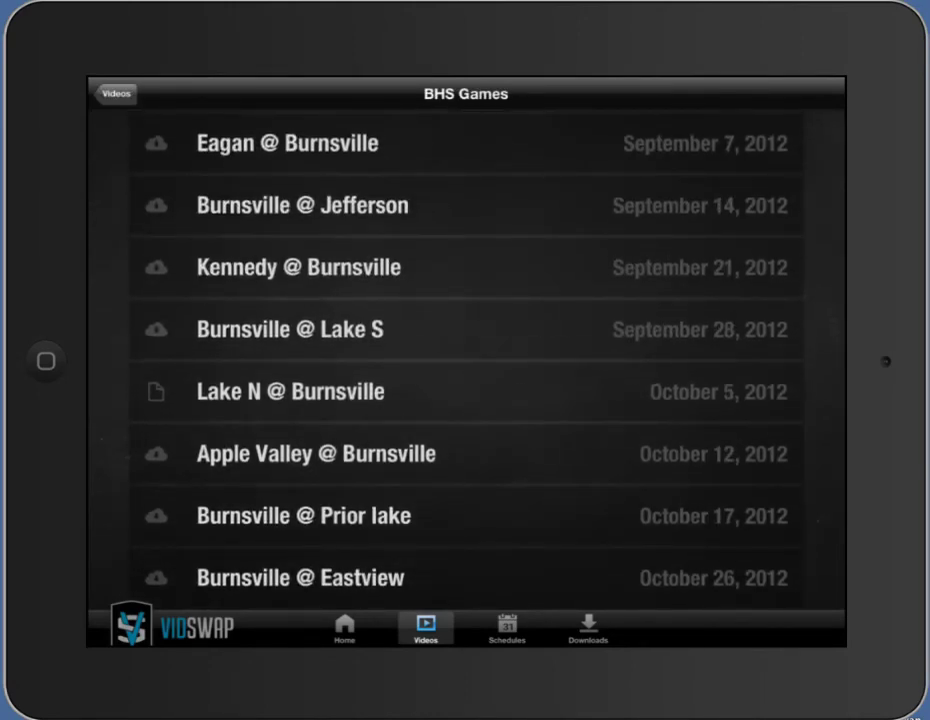
- Open the South Suburban 2011 schedule and look through its exchanged games
click(506, 627)
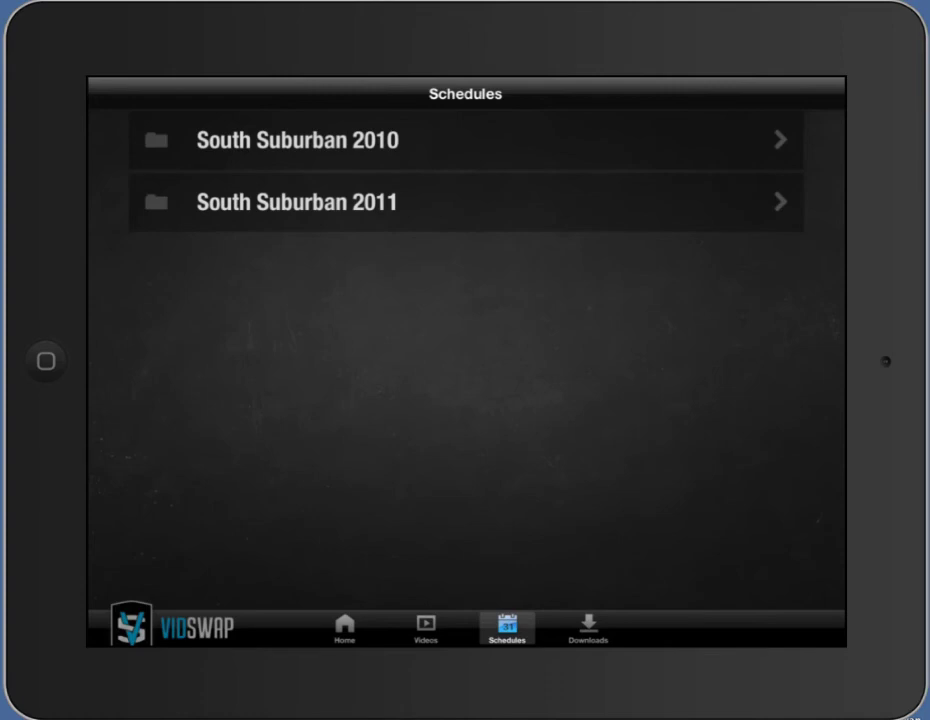
click(466, 202)
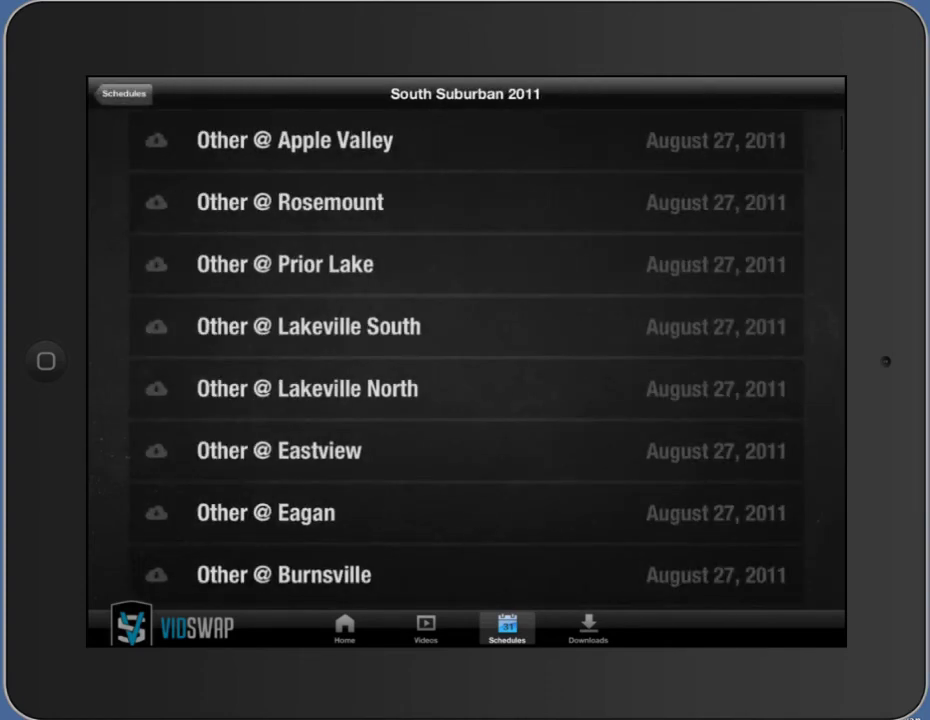
scroll(466, 358, down, 2)
scroll(465, 360, down, 10)
scroll(465, 360, up, 12)
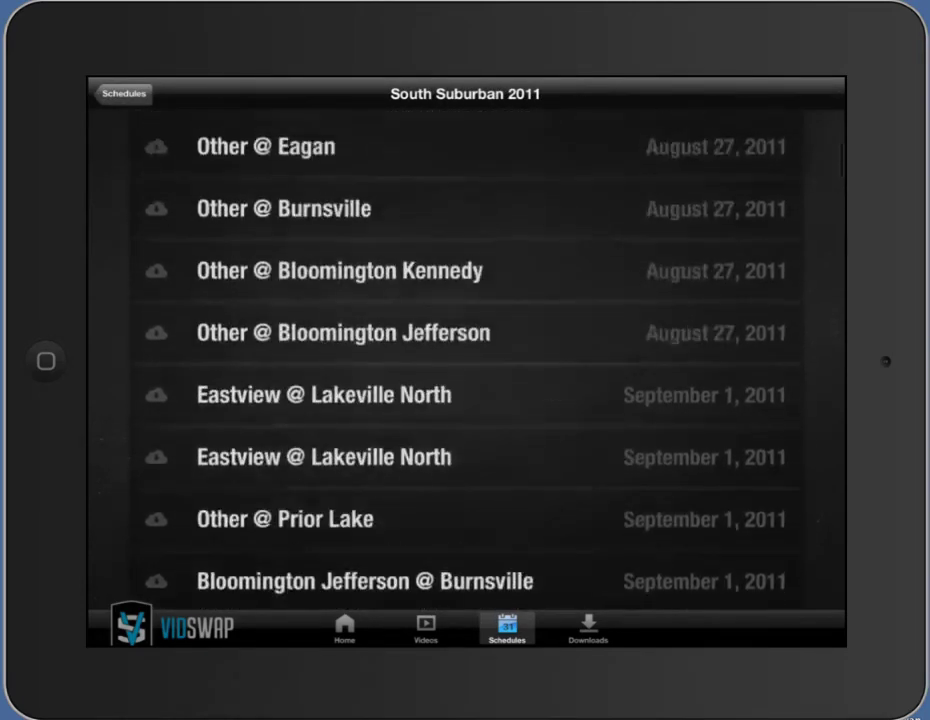
scroll(465, 360, up, 3)
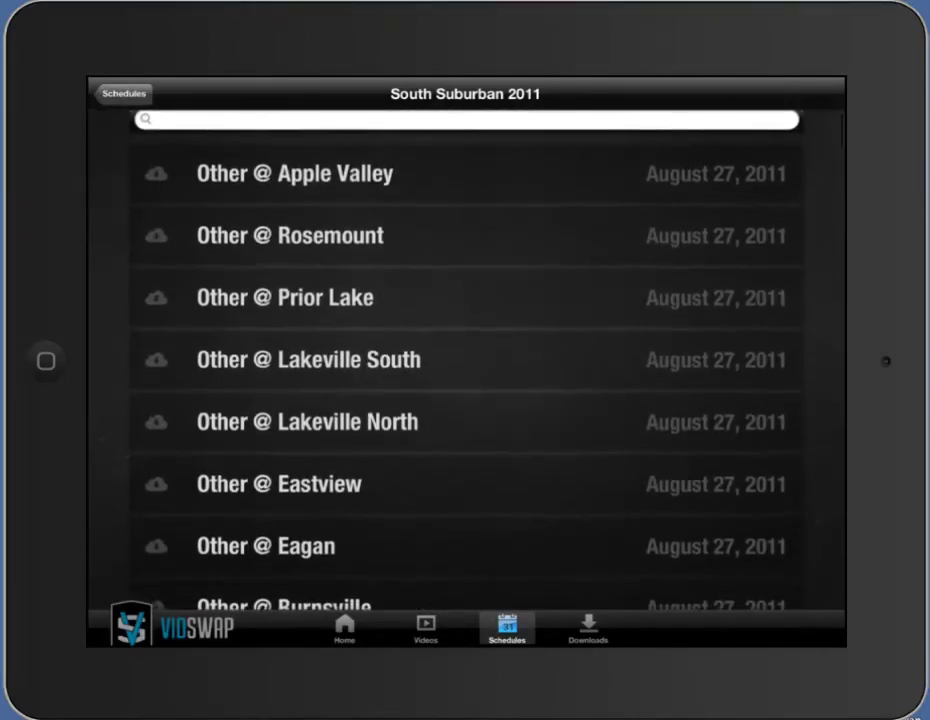
scroll(465, 360, up, 1)
- Search the South Suburban 2011 schedule for "burnsv" and look through the matching games
click(466, 133)
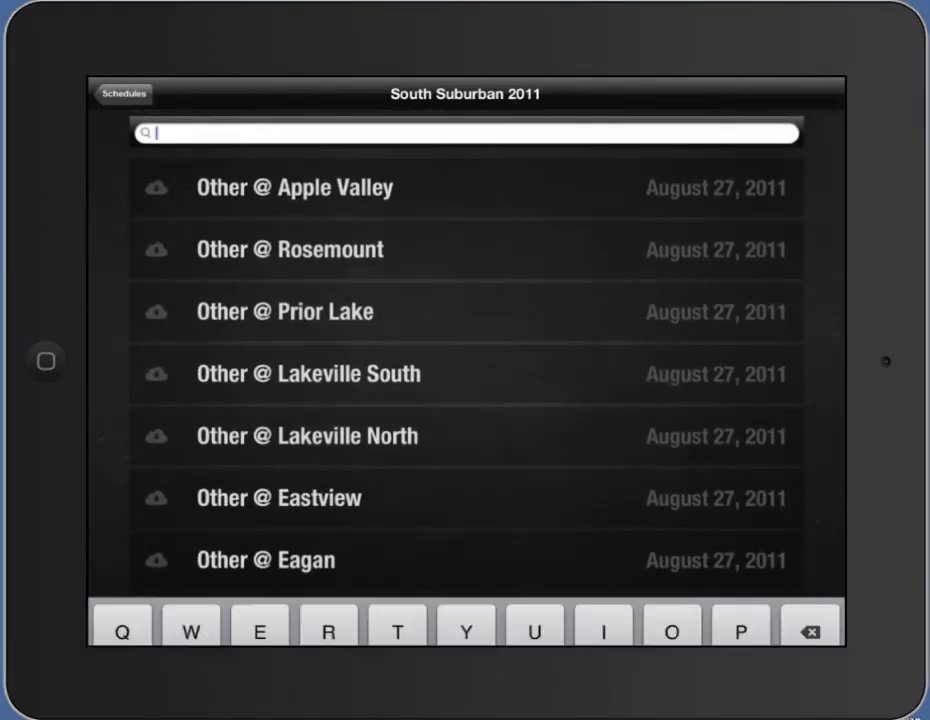
text(b)
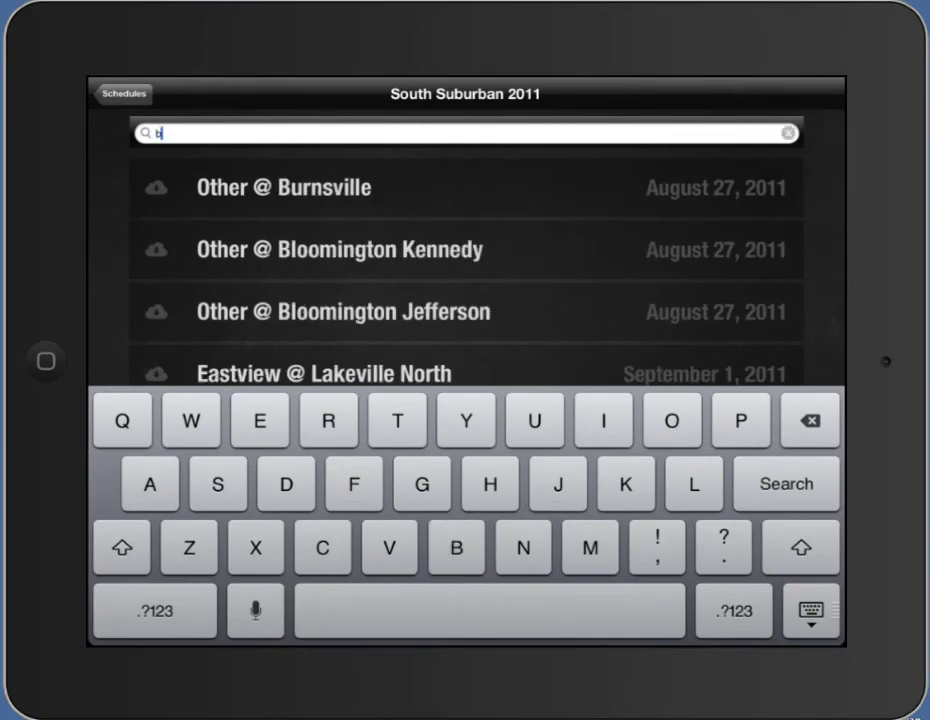
text(urns)
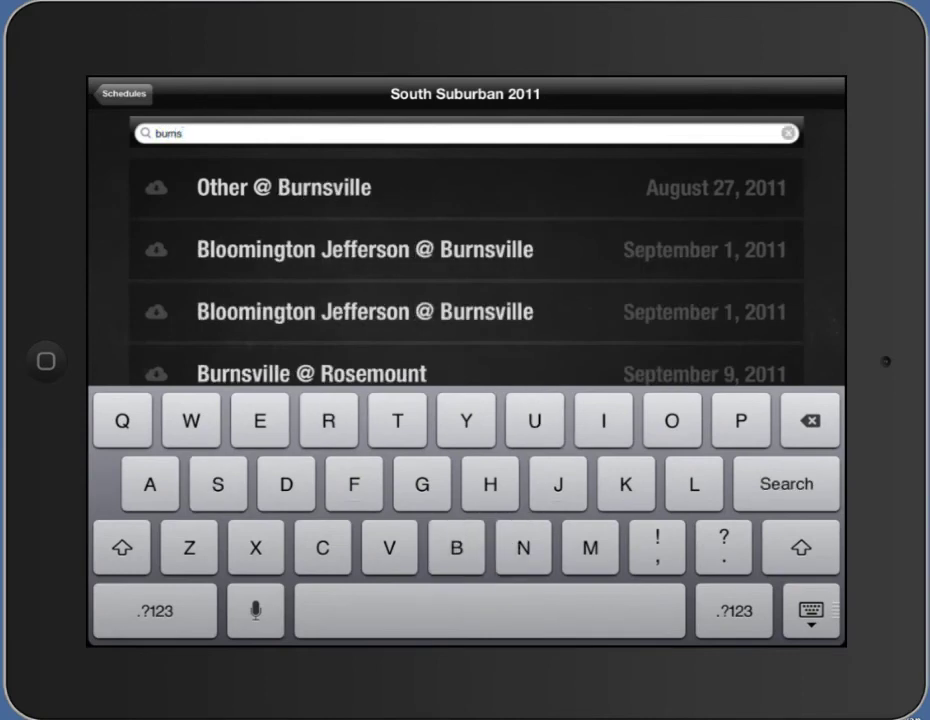
text(v)
key(Return)
scroll(466, 360, down, 10)
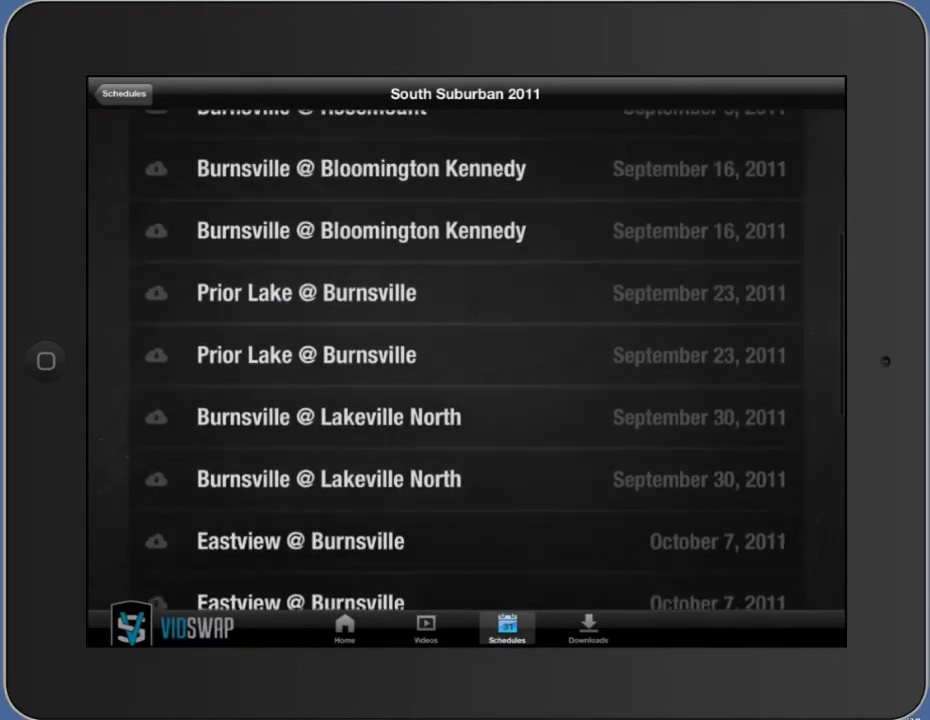
scroll(466, 360, up, 6)
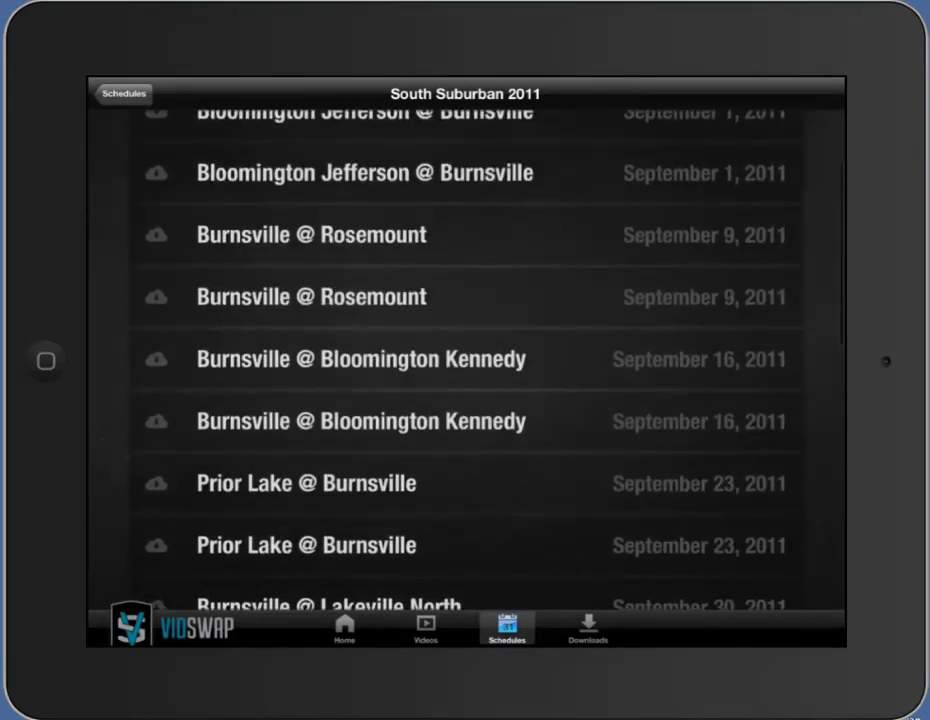
scroll(466, 360, down, 1)
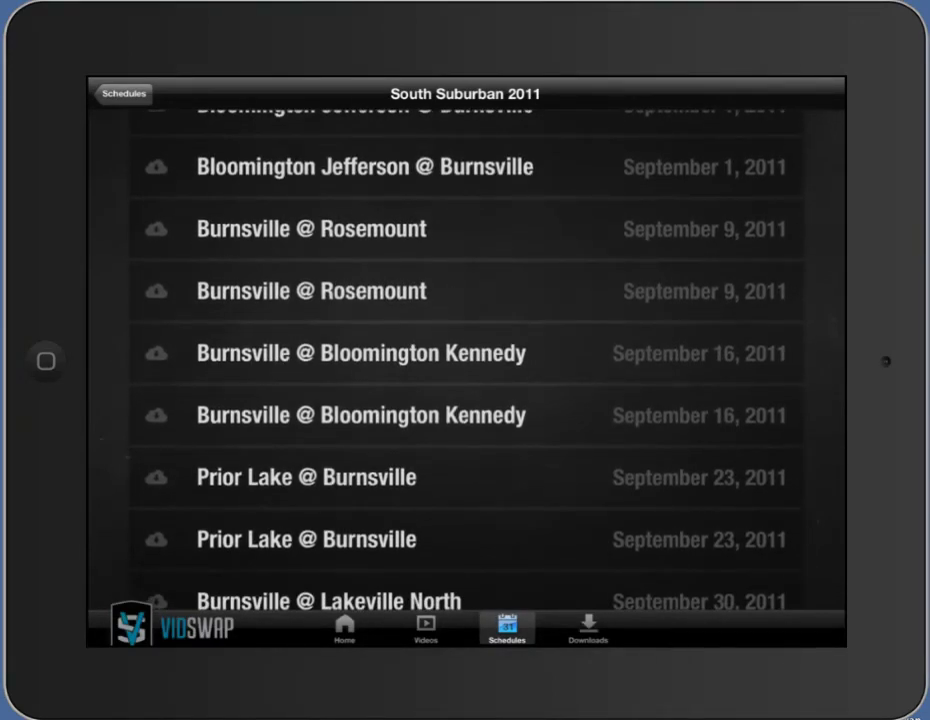
- View the downloaded games, and play the Kennedy @ Burnsville video from BHS Games before returning to the game list
click(588, 628)
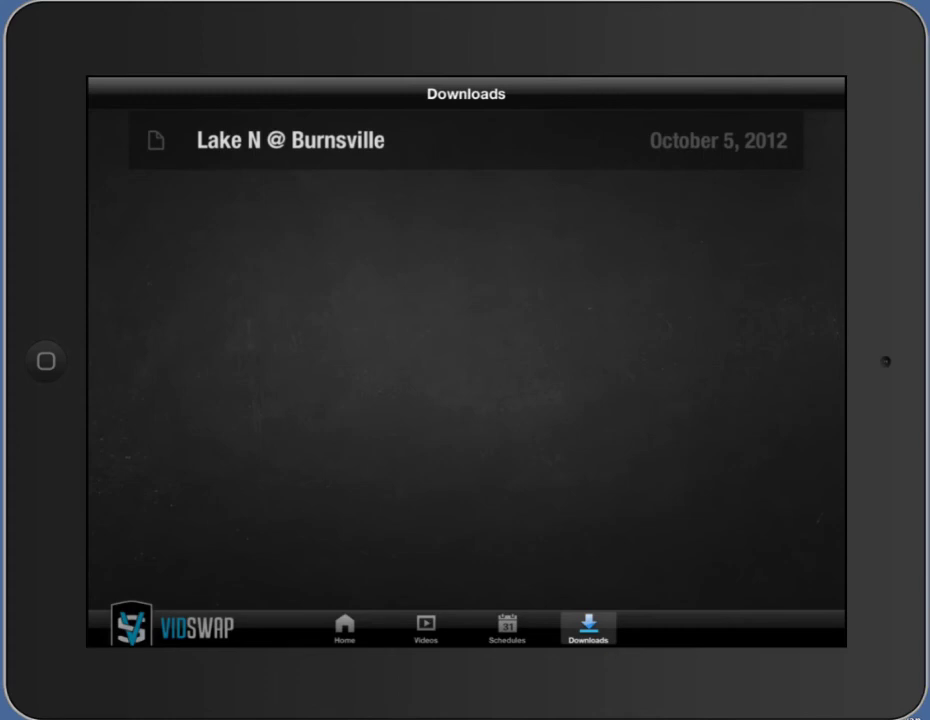
click(426, 628)
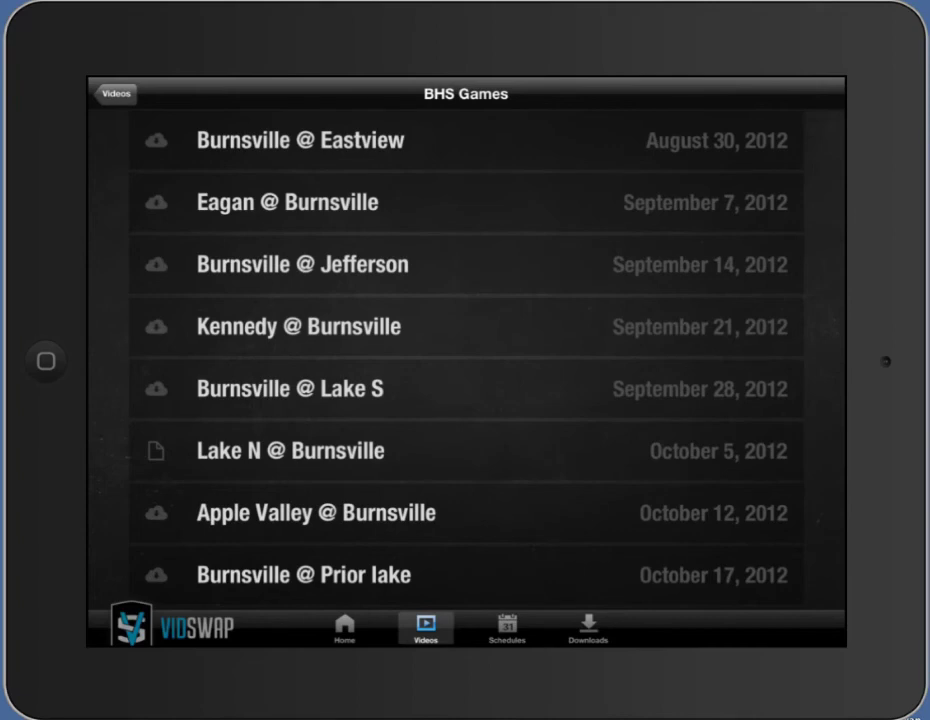
click(299, 327)
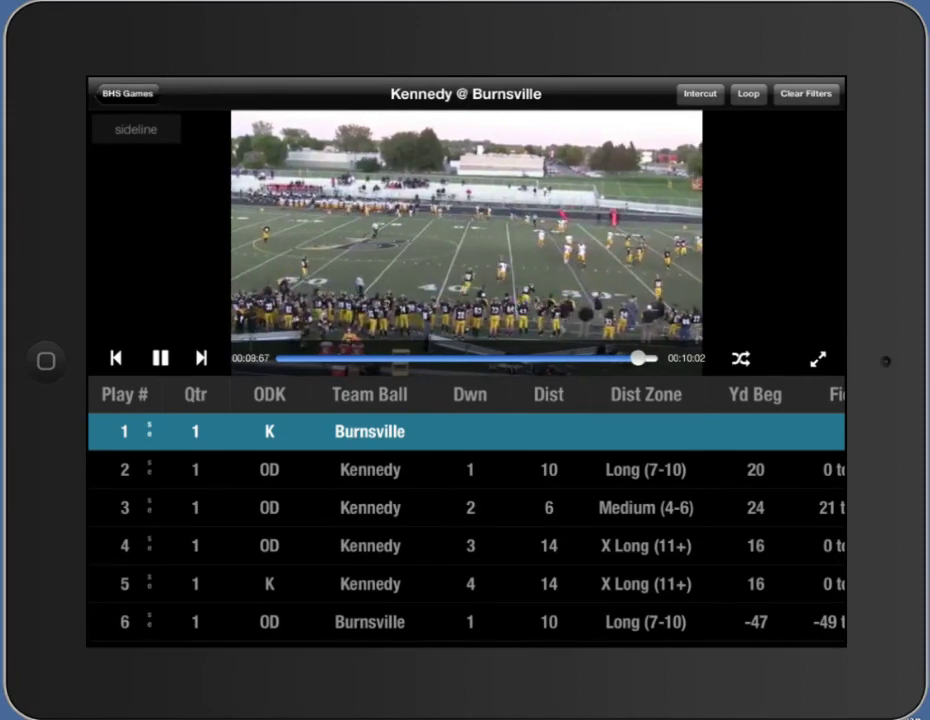
click(128, 94)
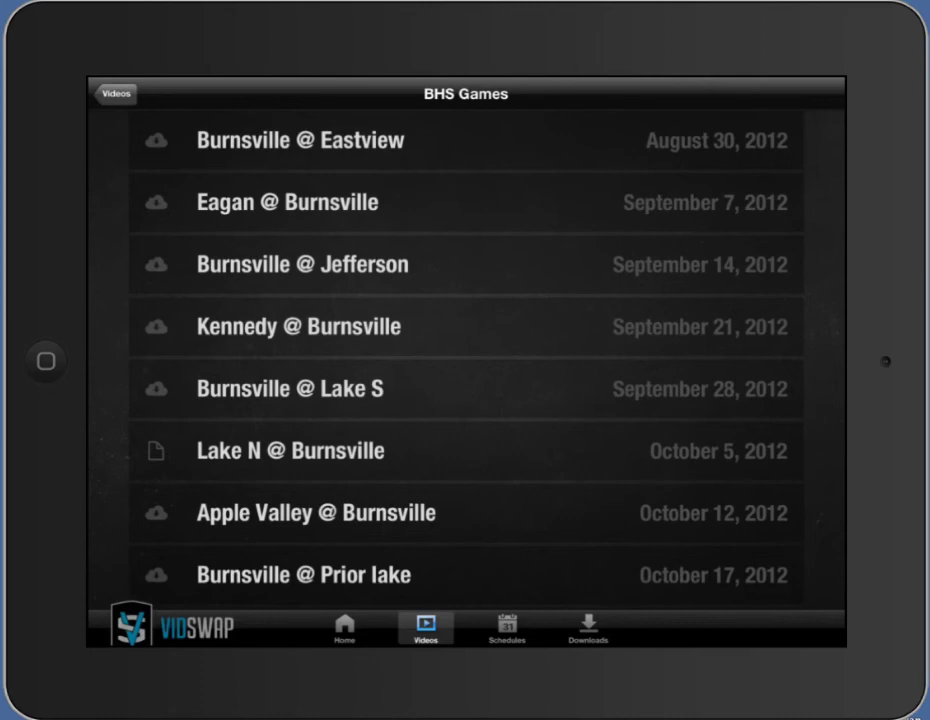
- Compare the downloaded games with the games listed in the BHS Games folder
click(588, 628)
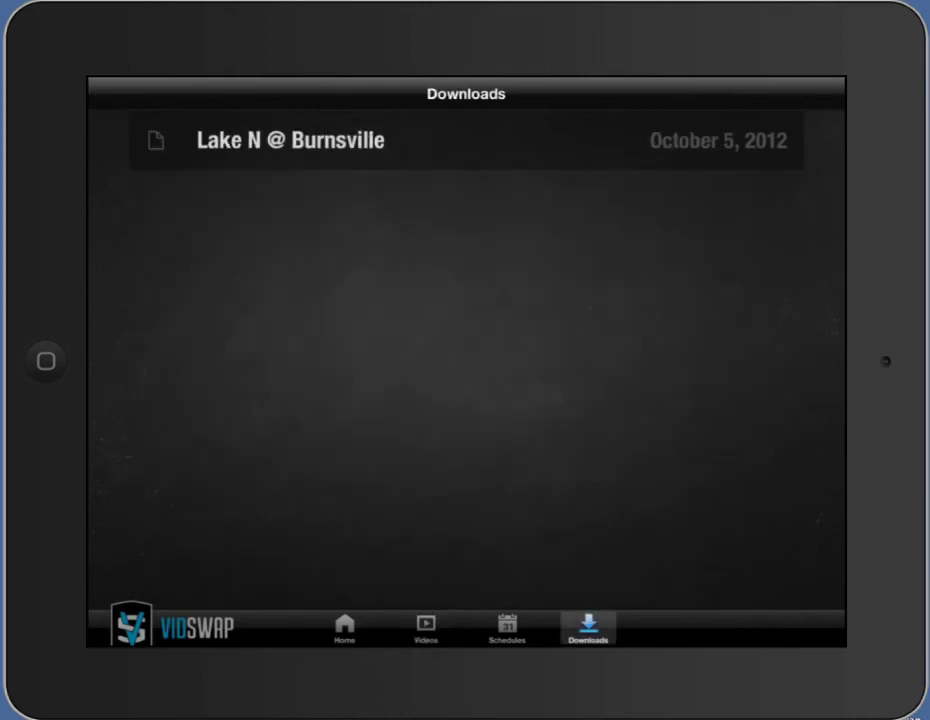
click(426, 628)
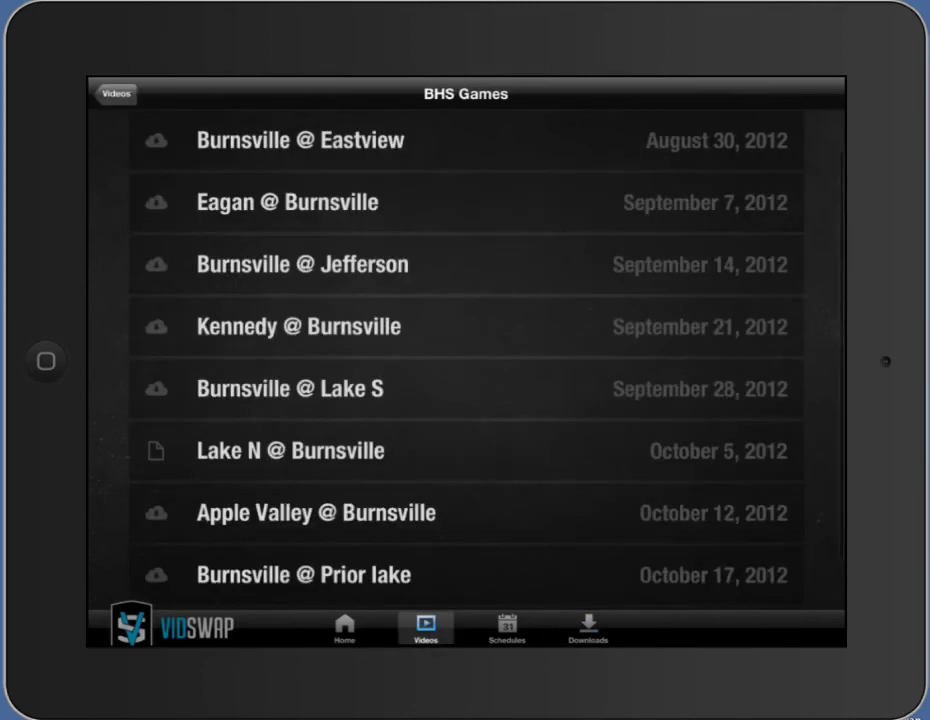
scroll(465, 350, down, 3)
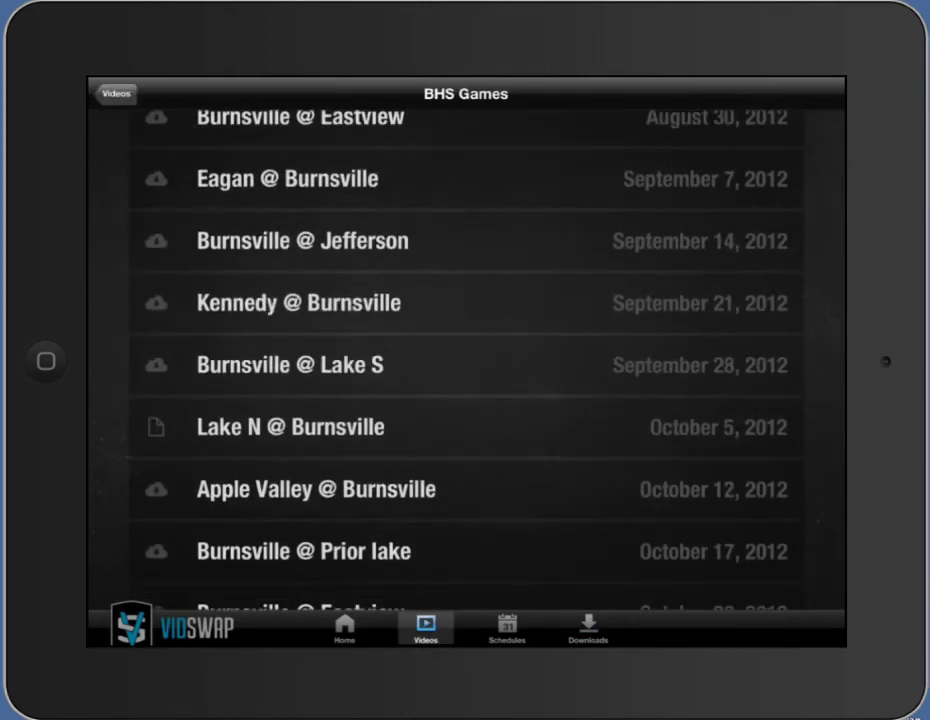
click(588, 628)
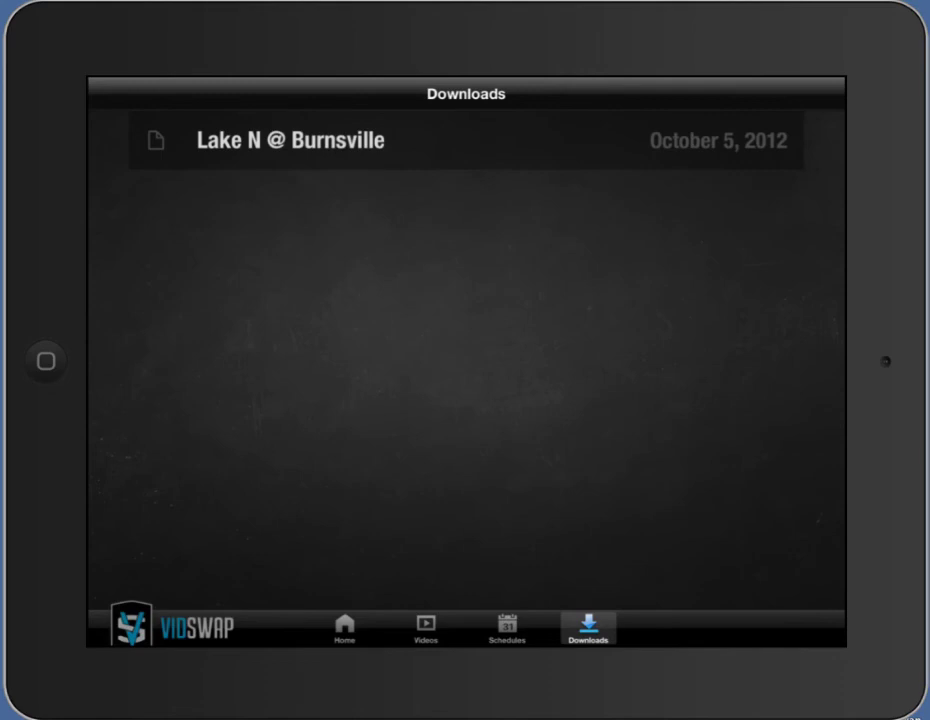
click(426, 628)
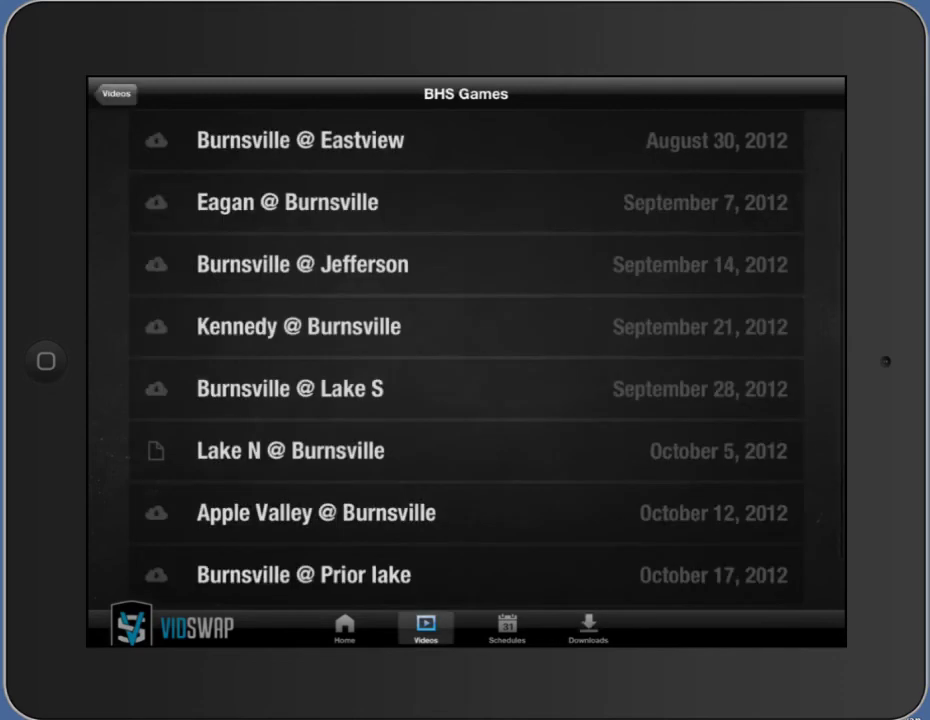
scroll(466, 358, down, 1)
- Add the Other @ Lakeville South game from the South Suburban 2011 schedule to the downloads queue
click(507, 628)
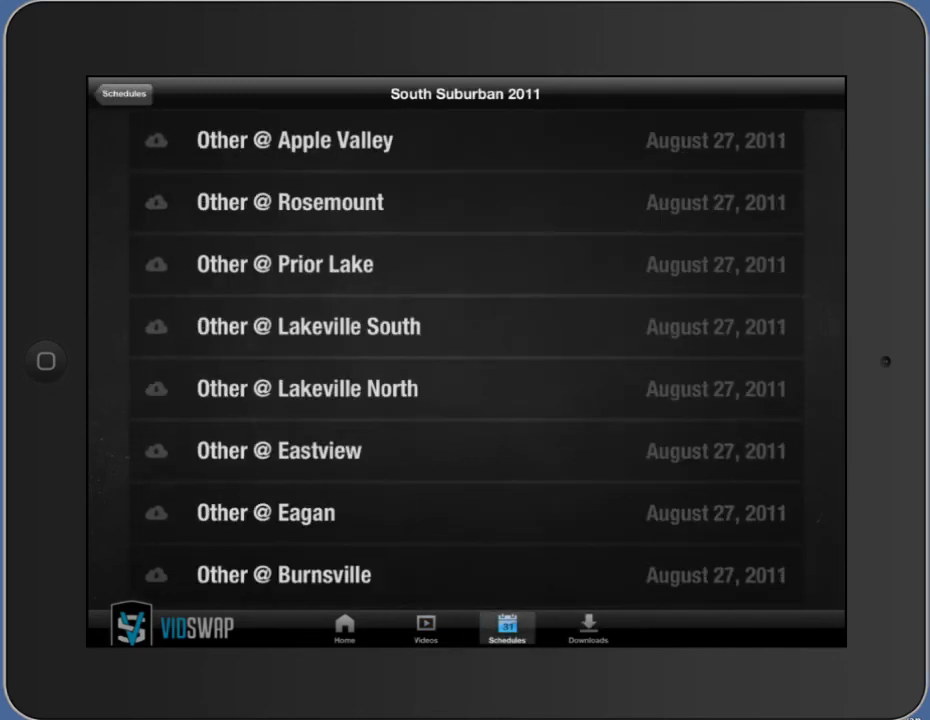
scroll(466, 360, down, 3)
scroll(466, 360, up, 3)
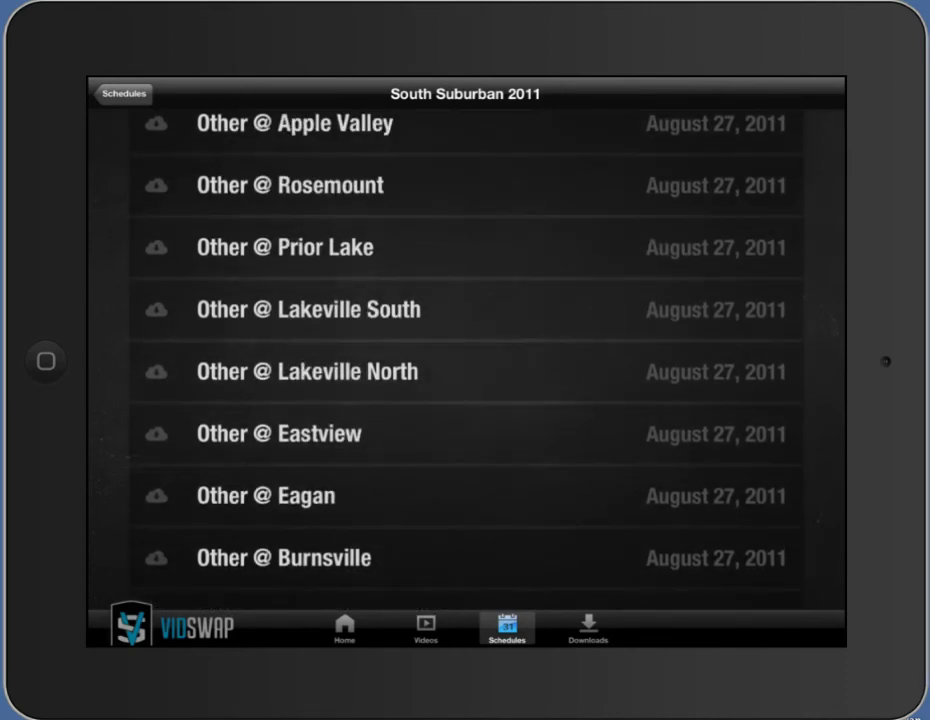
scroll(466, 360, down, 1)
scroll(466, 360, up, 1)
click(156, 291)
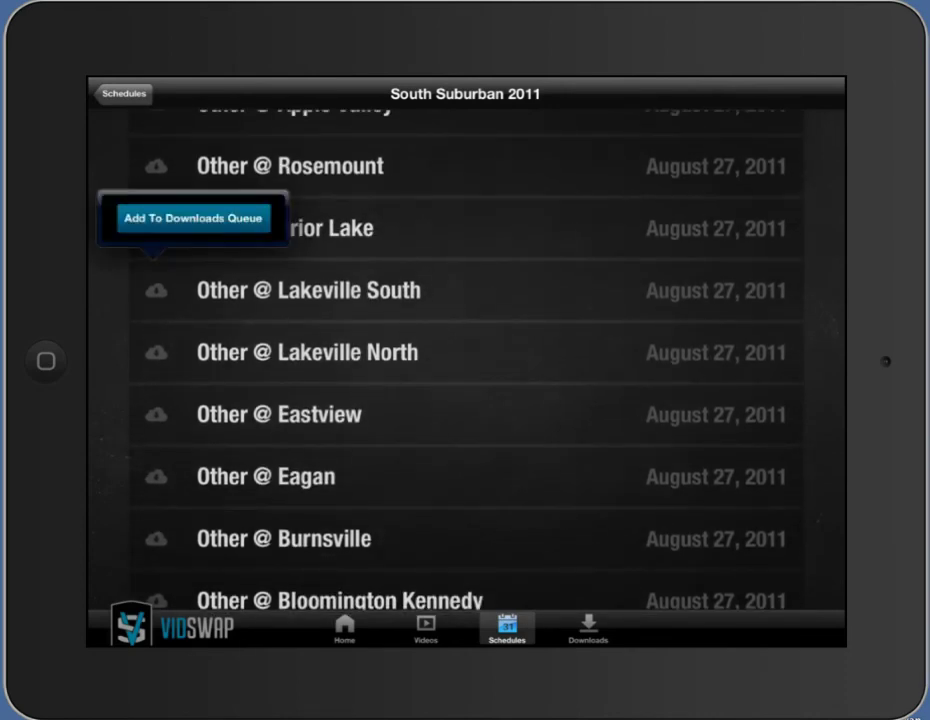
click(193, 218)
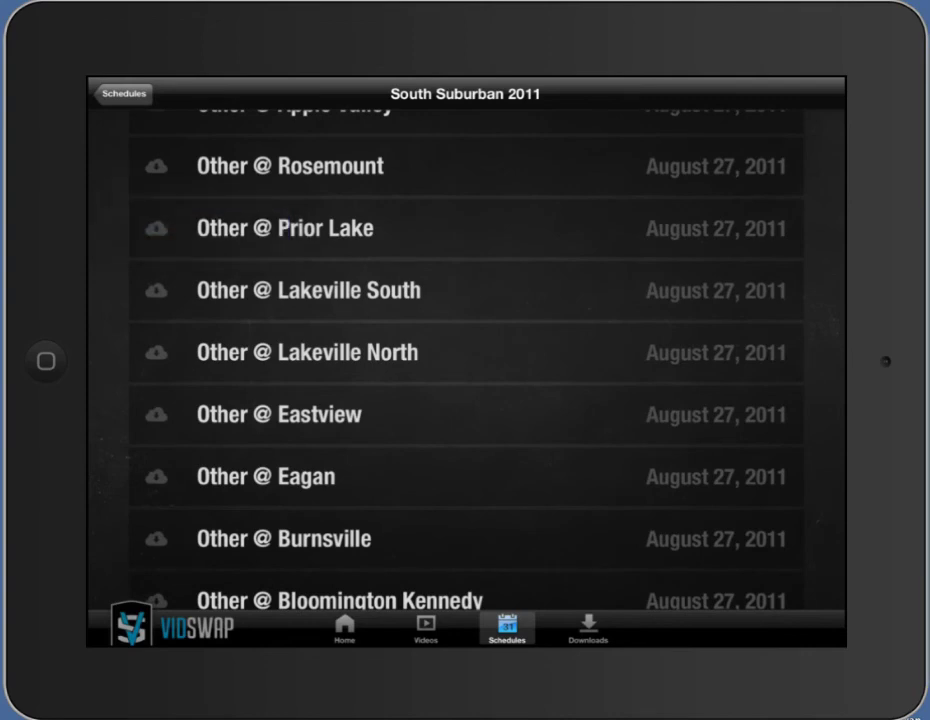
- Look further through the South Suburban 2011 schedule and view the BHS Games list again
scroll(466, 360, up, 1)
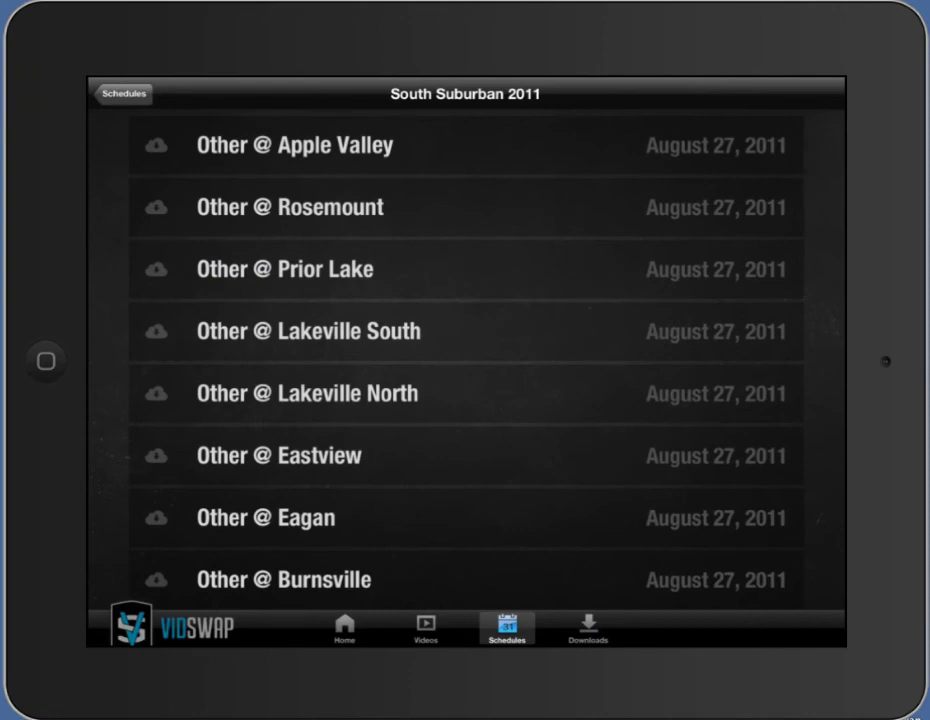
scroll(466, 360, down, 3)
scroll(466, 360, up, 2)
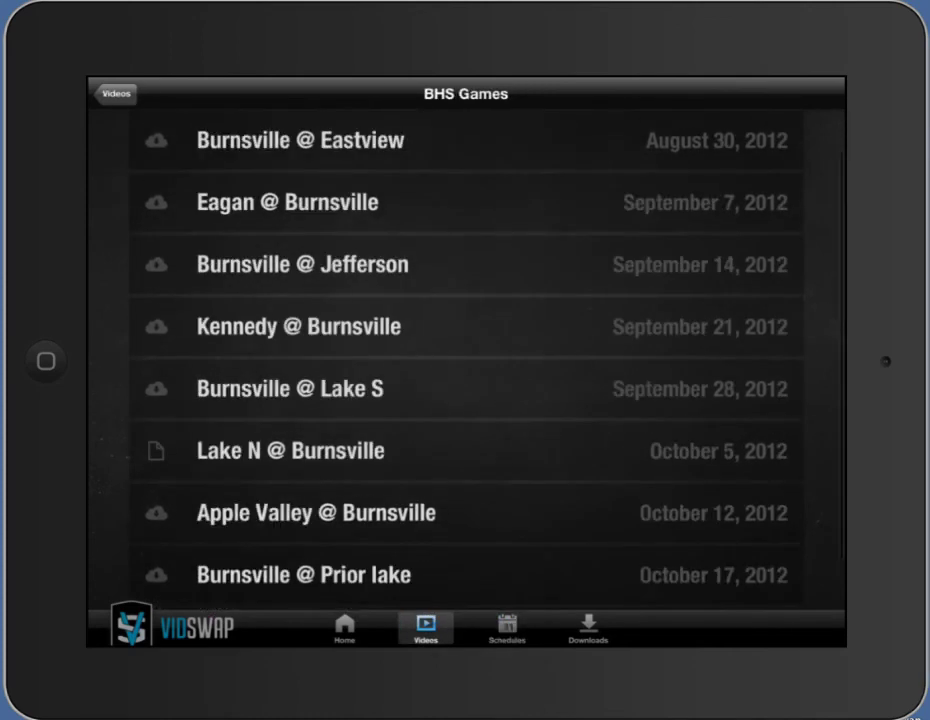
scroll(466, 360, down, 2)
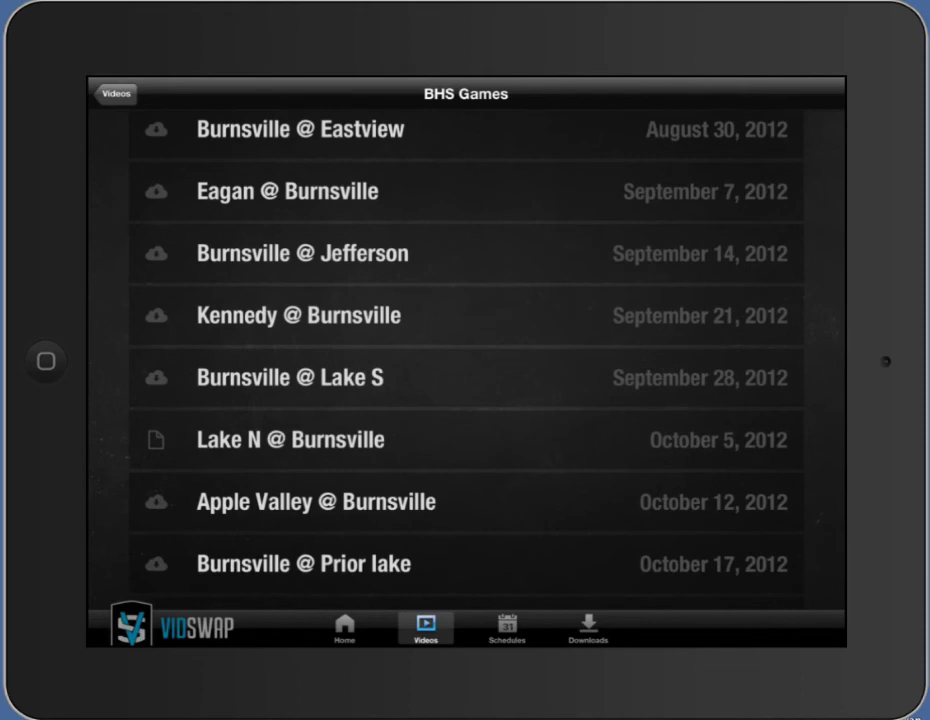
scroll(466, 360, down, 1)
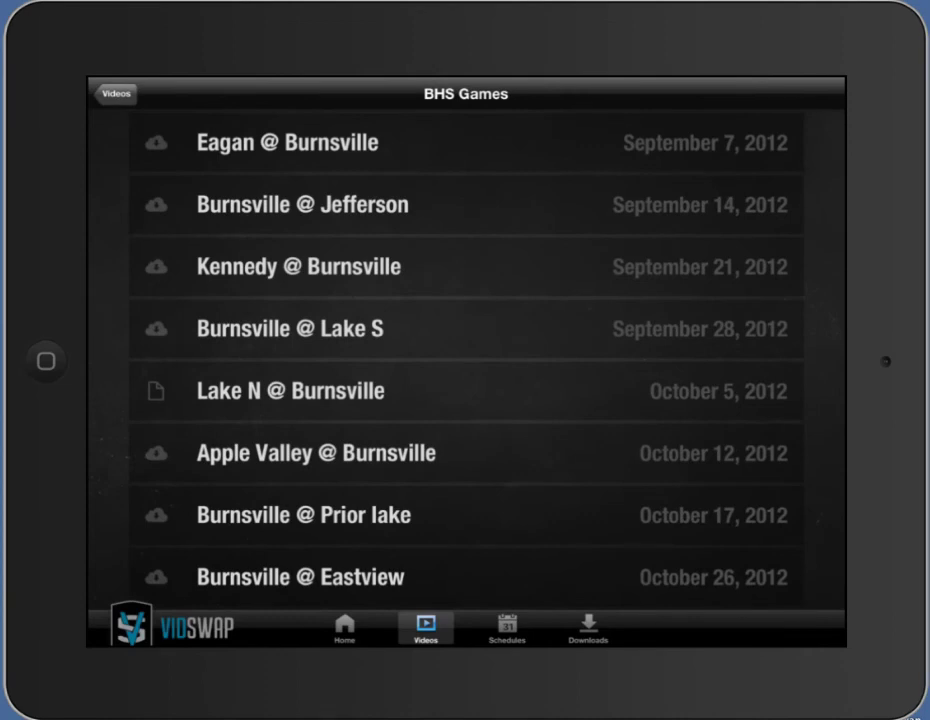
- Compare the downloads list with the download status of each game in the BHS Games folder
click(588, 628)
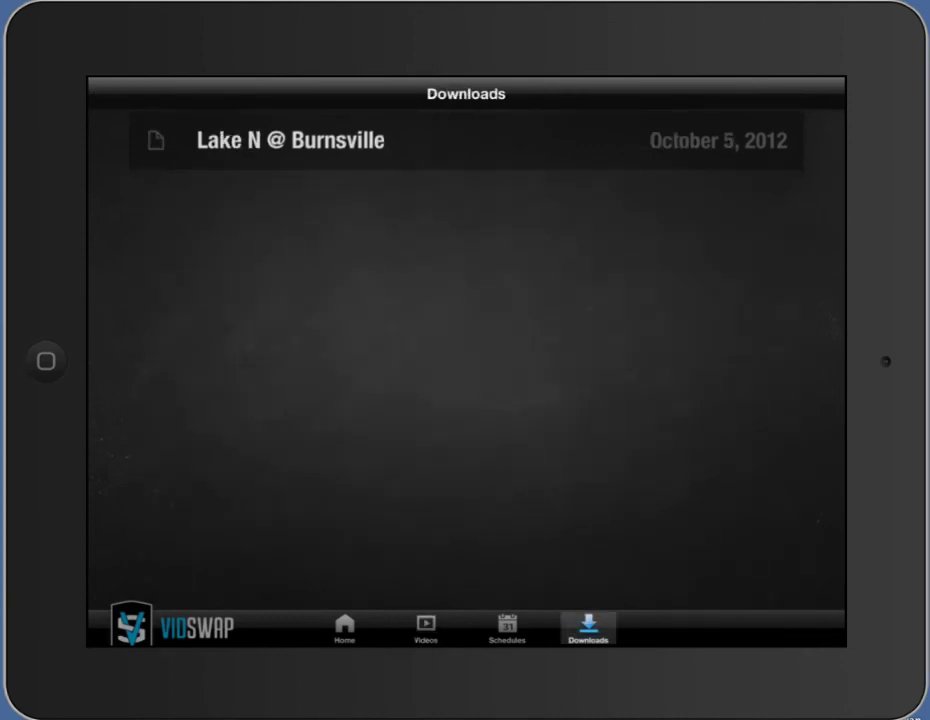
scroll(466, 360, up, 1)
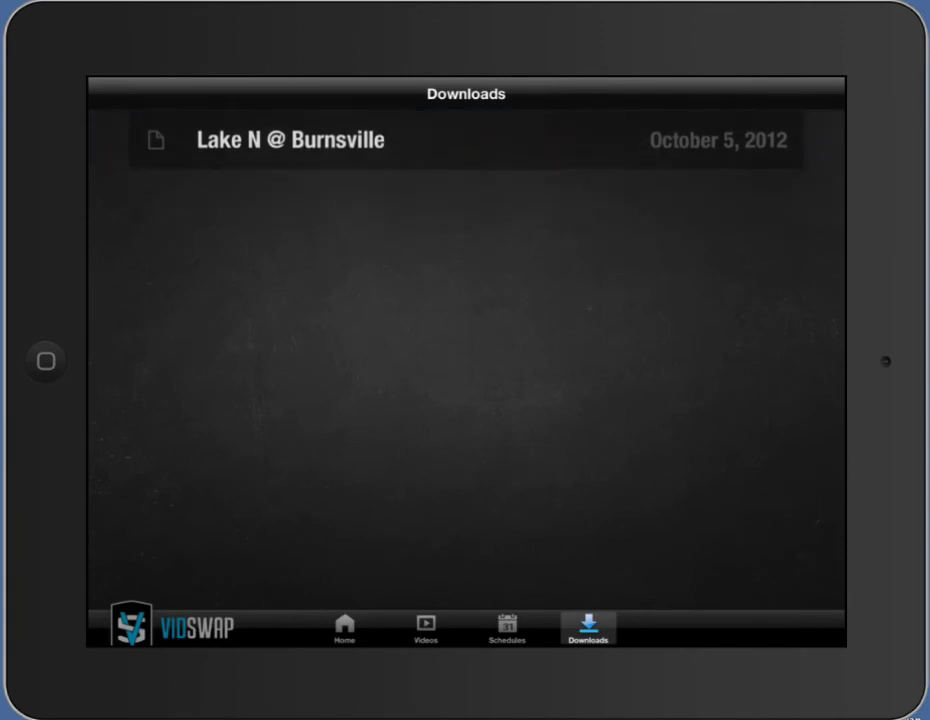
click(426, 628)
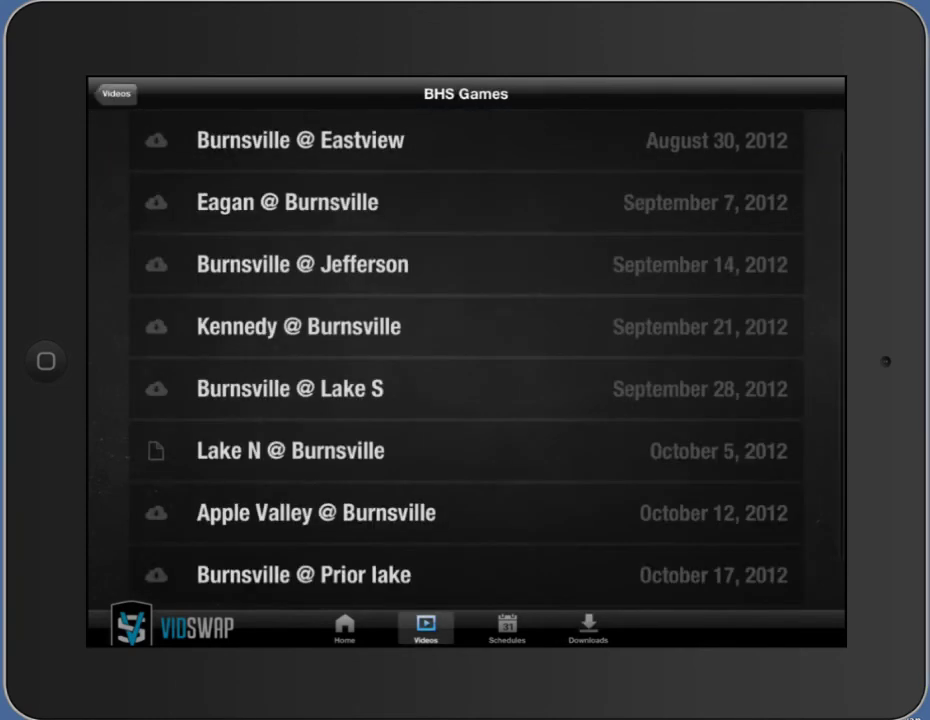
scroll(466, 360, down, 1)
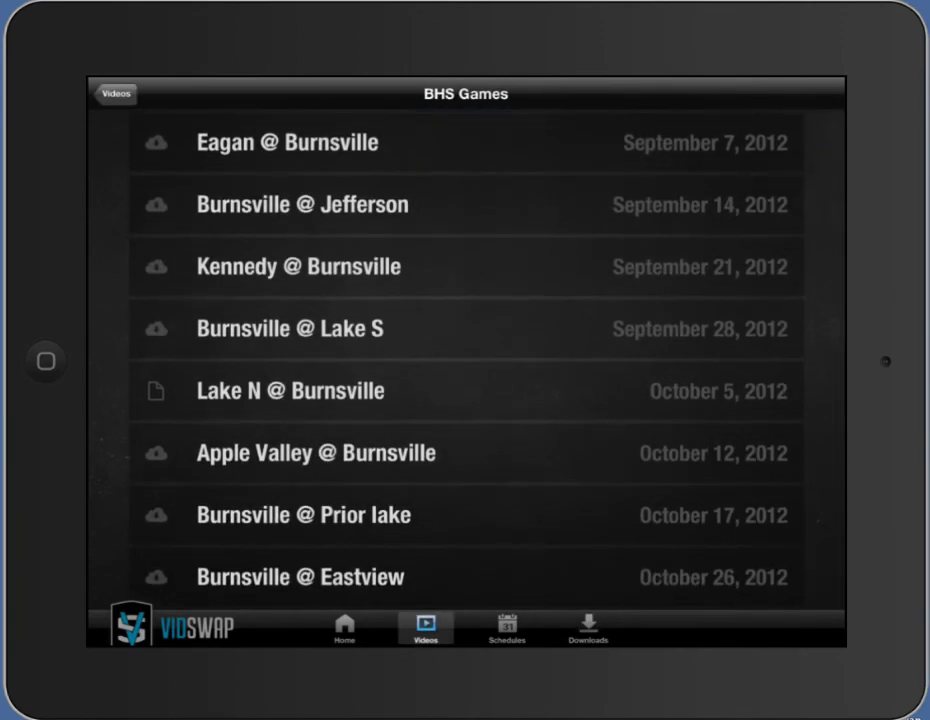
scroll(466, 360, up, 1)
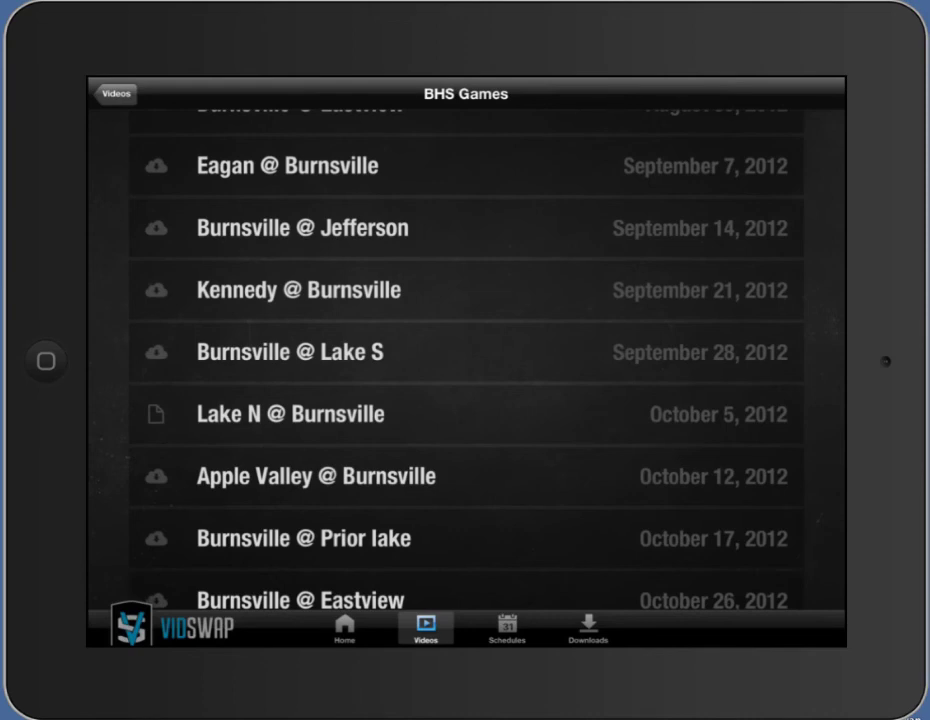
- Open the downloaded Lake N @ Burnsville game and play its plays 2 and 3
click(588, 628)
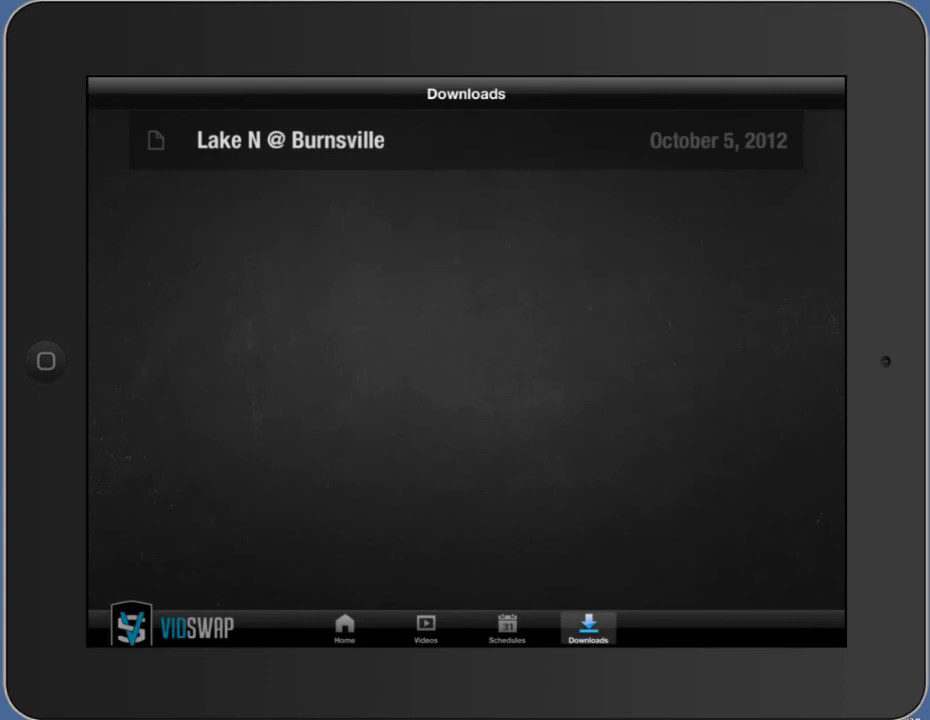
click(466, 140)
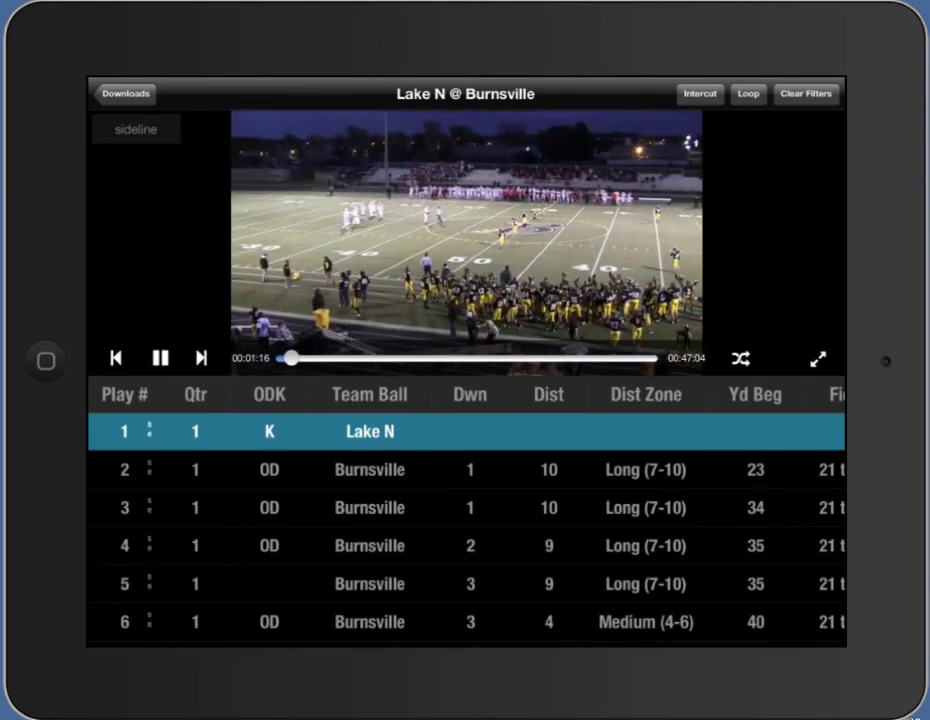
click(370, 470)
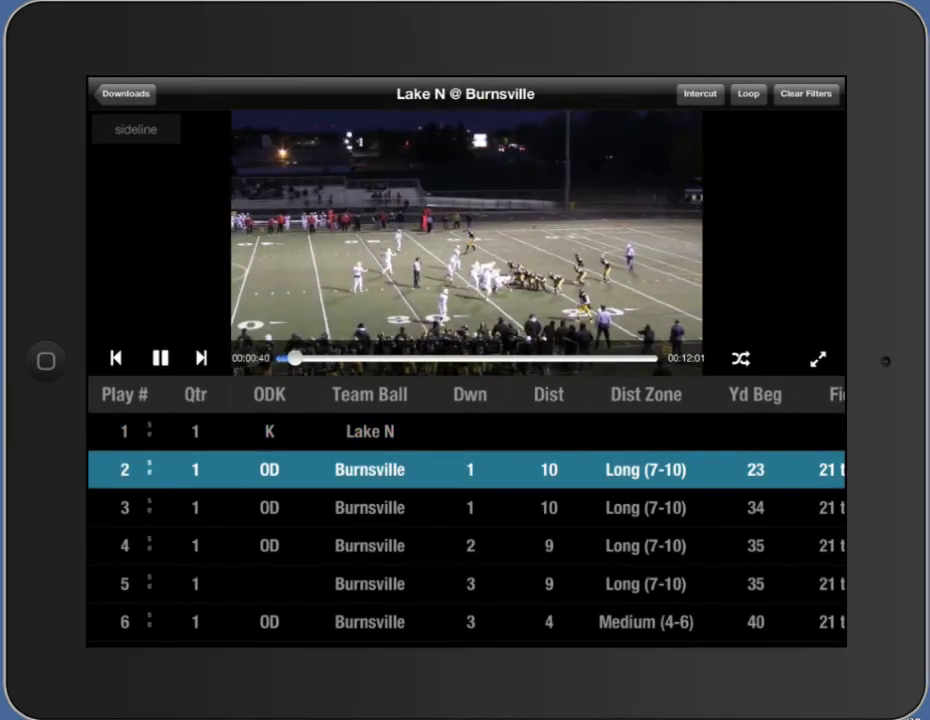
click(370, 508)
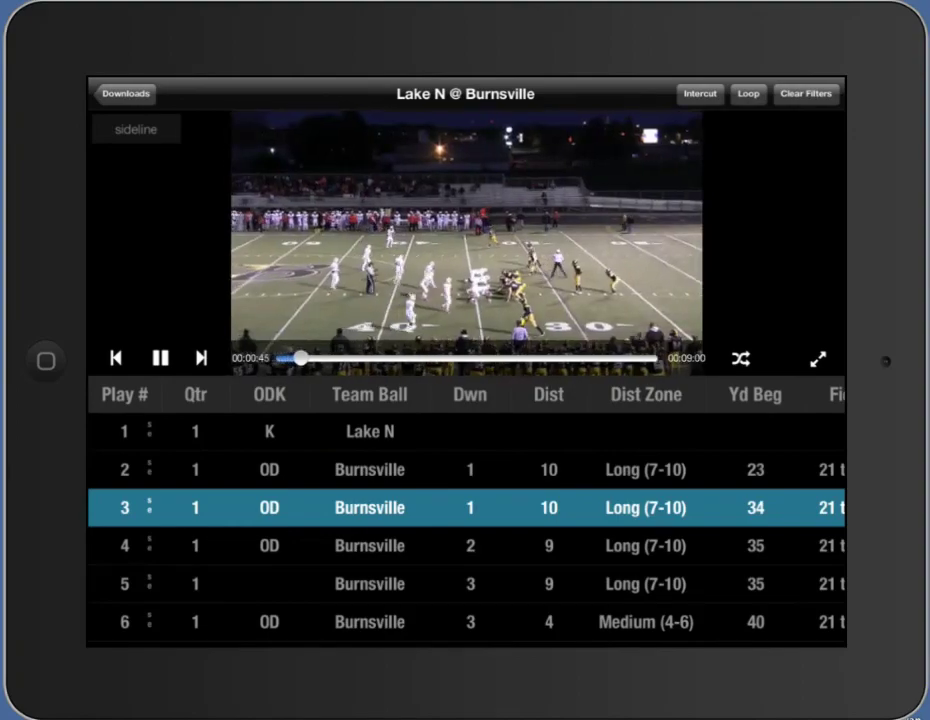
- Watch the Lake N @ Burnsville video in full screen, leave full screen, and return to the downloads list
click(818, 359)
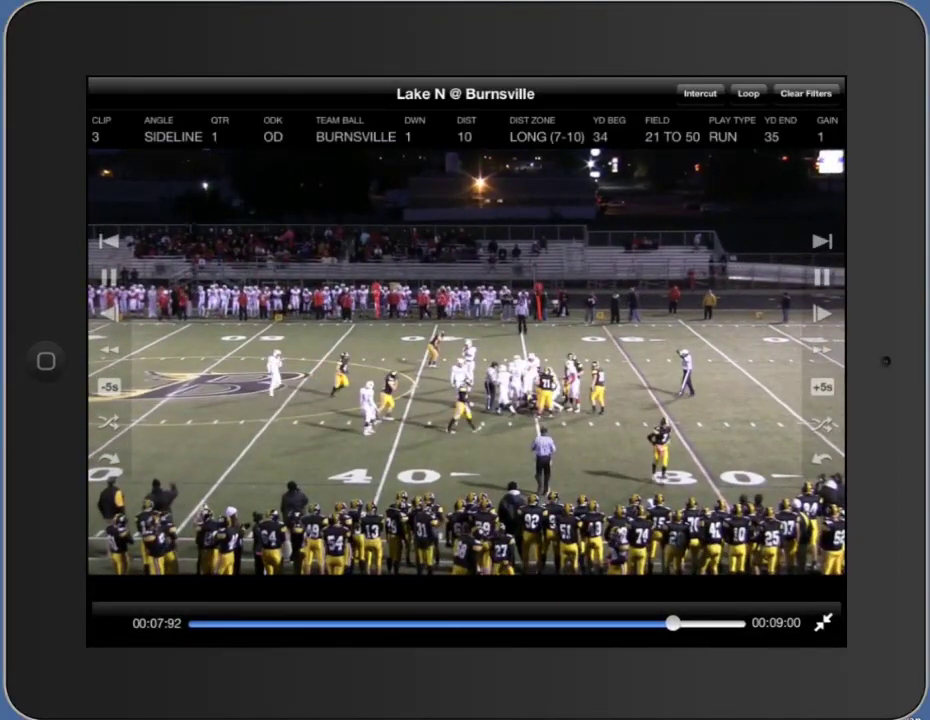
click(823, 622)
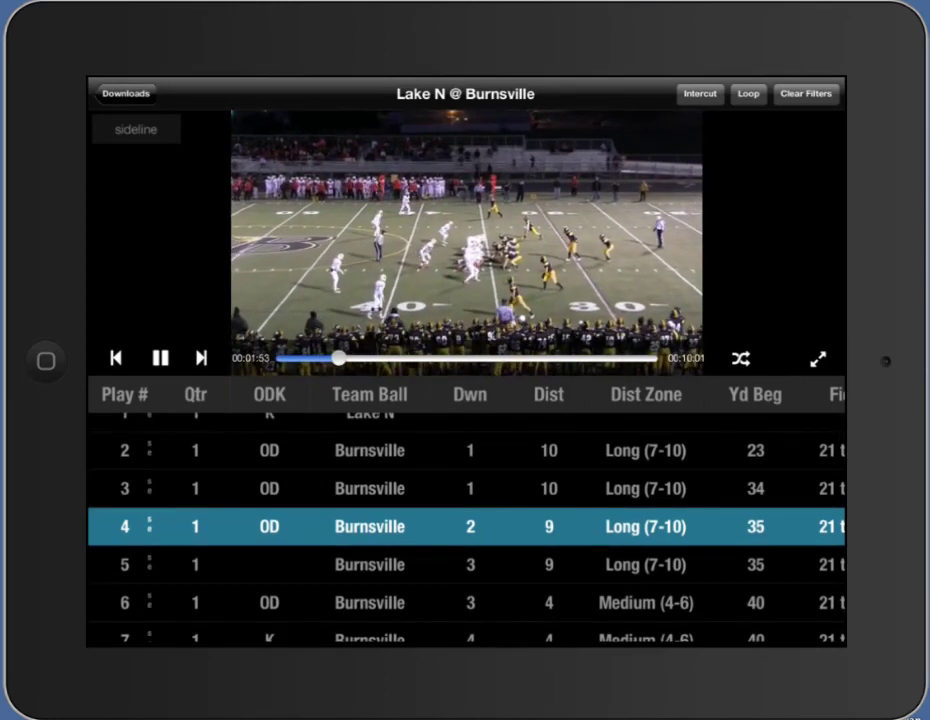
click(126, 94)
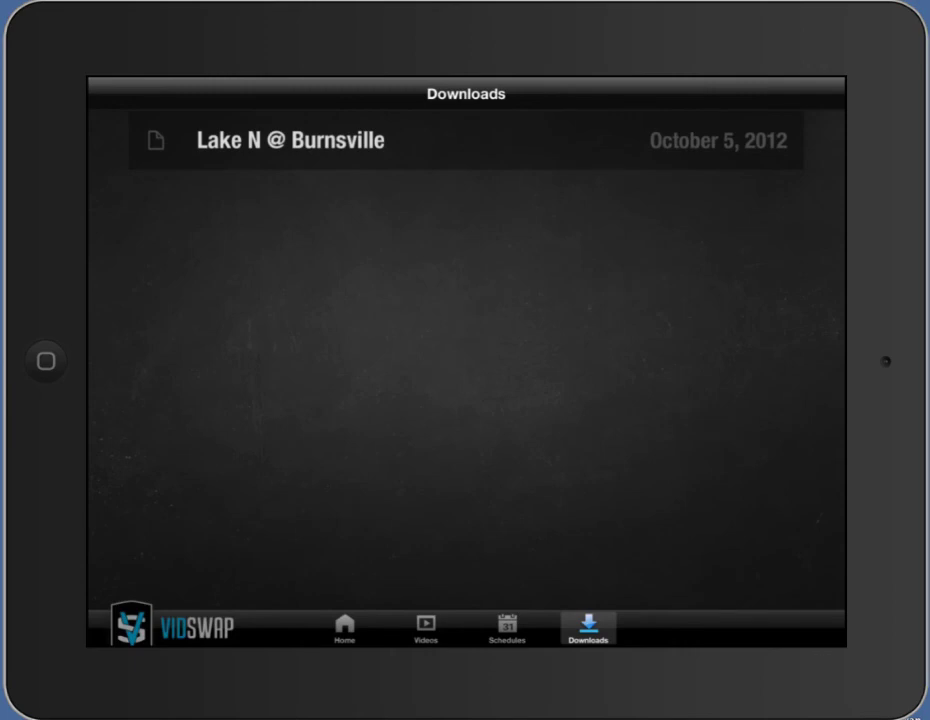
- Stream the Kennedy @ Burnsville game from BHS Games, watch it in full screen, and return to the play list view
click(426, 628)
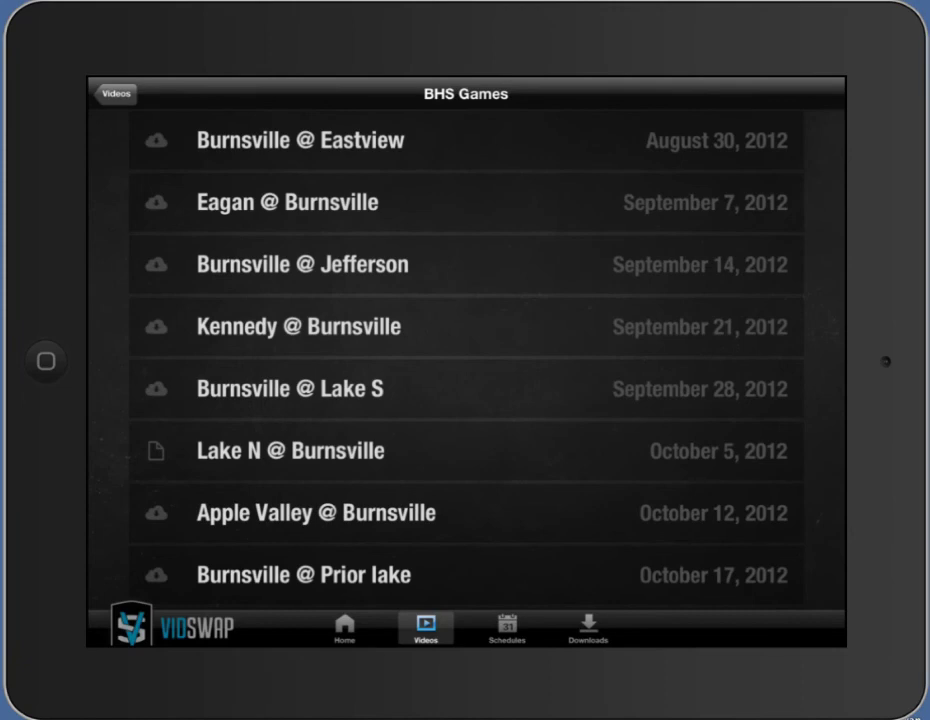
click(299, 327)
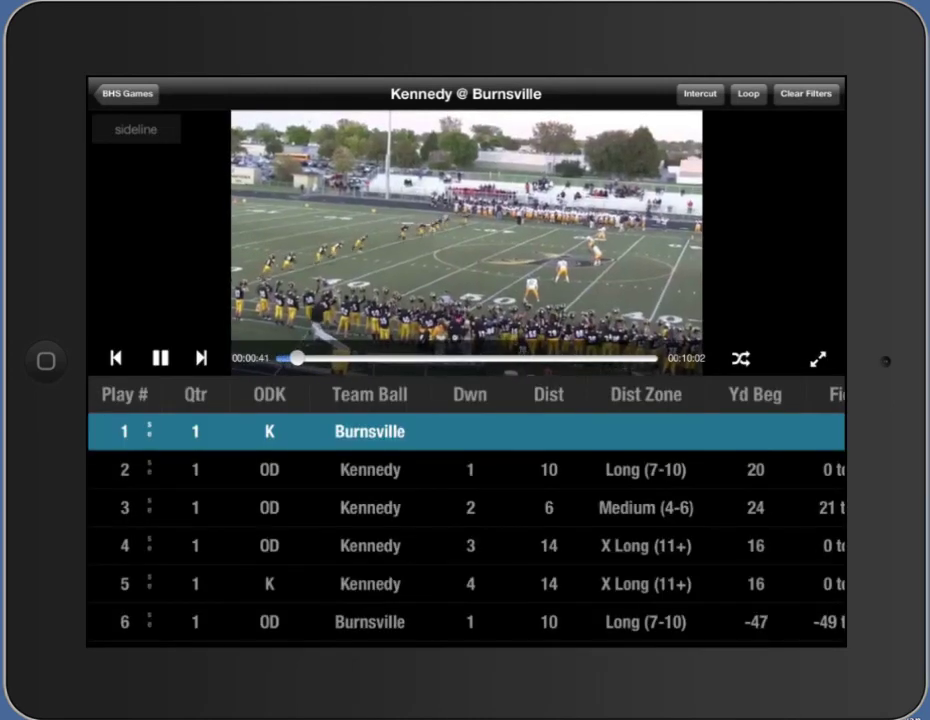
click(818, 359)
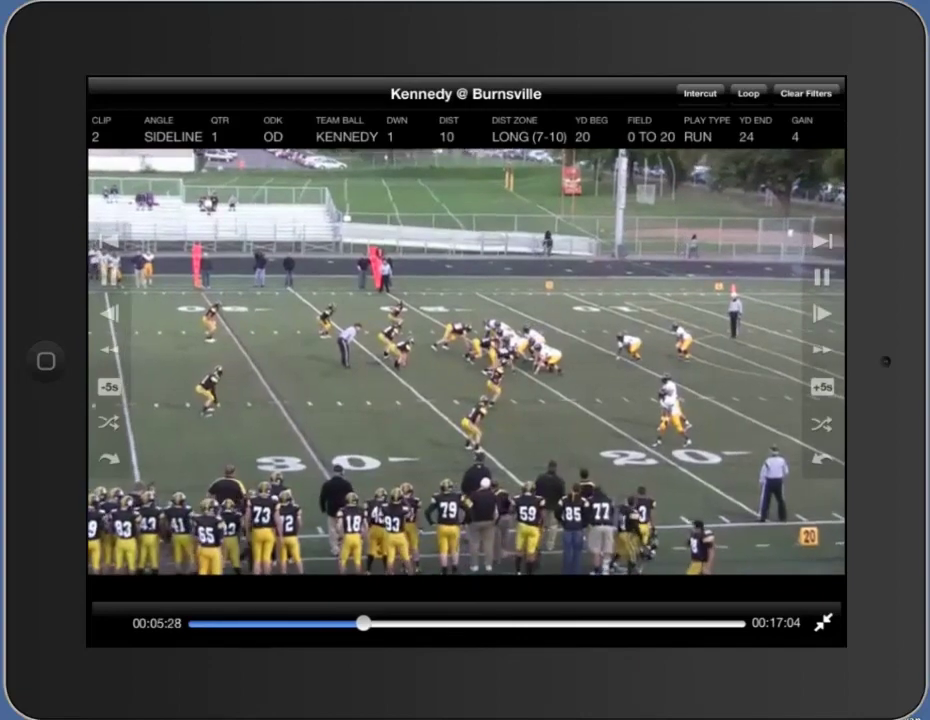
click(823, 623)
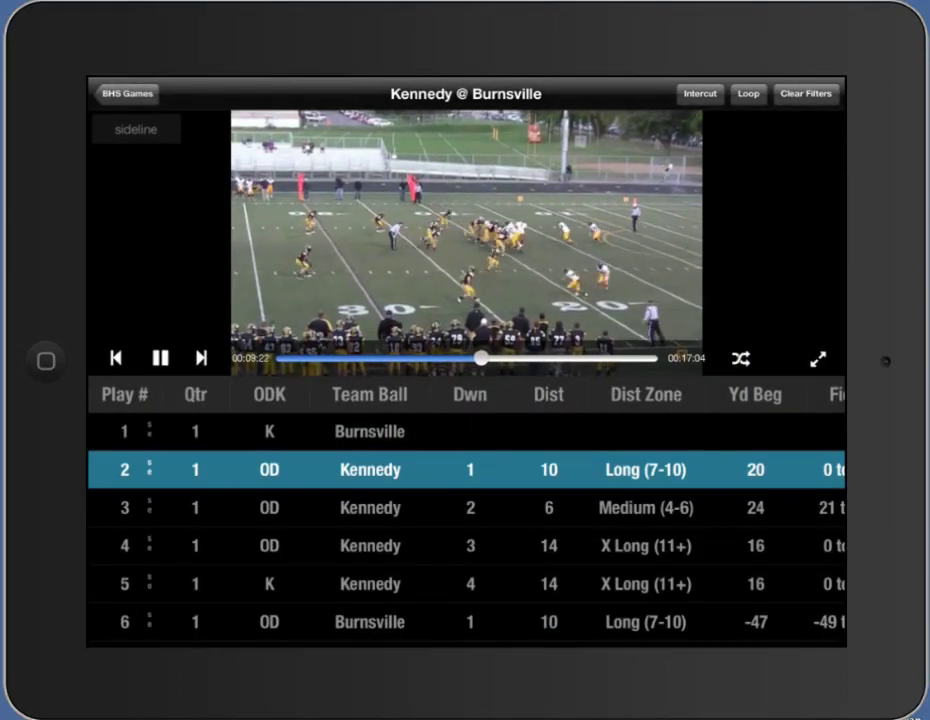
- Pause play 2 of Kennedy @ Burnsville, move playback ahead to about 00:12:01, and pause and resume it there
click(160, 358)
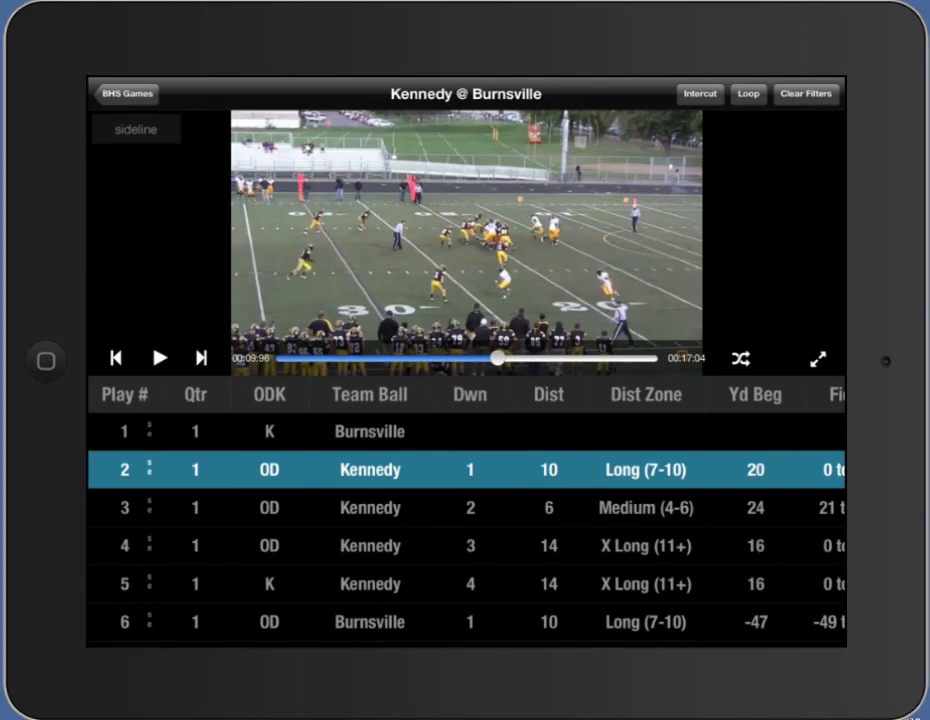
drag(498, 358, 542, 358)
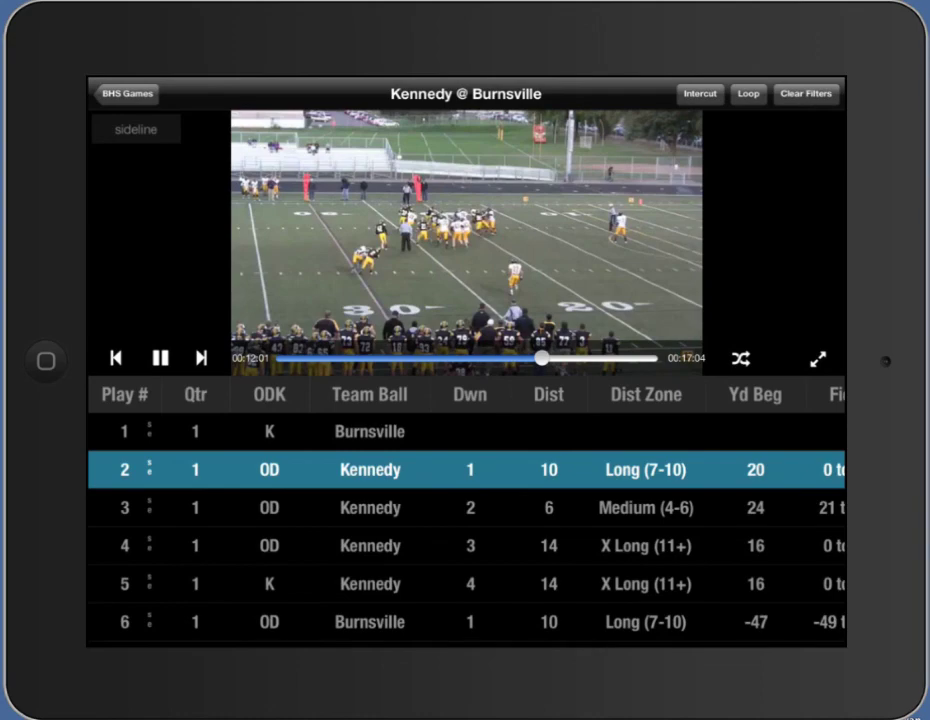
click(160, 358)
click(160, 358)
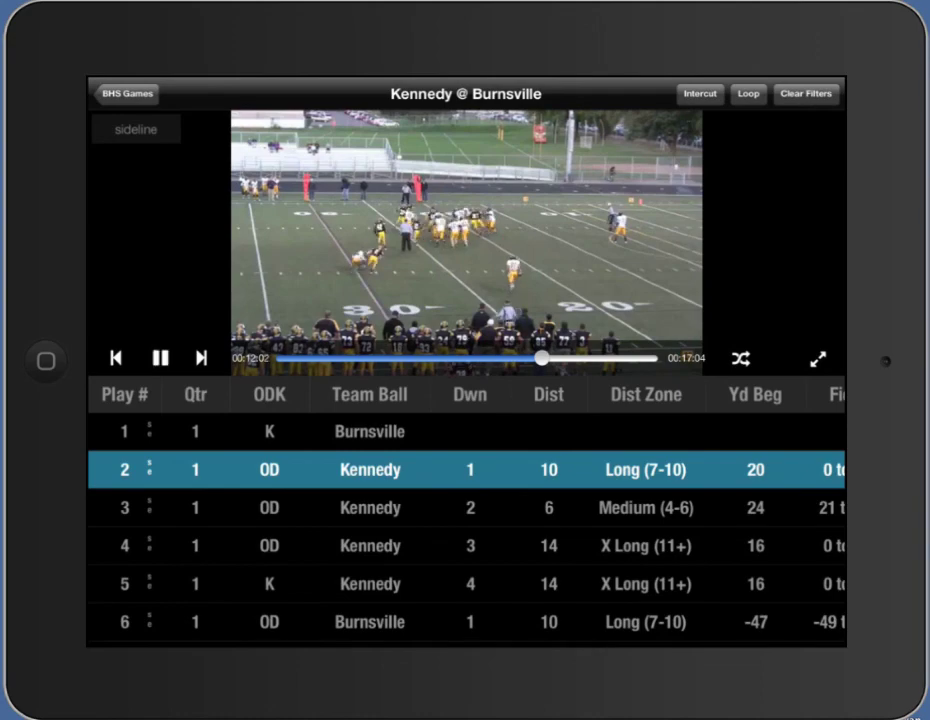
- Skip ahead to play 3, go back to play 2, and switch the camera angle from sideline to endzone
click(201, 358)
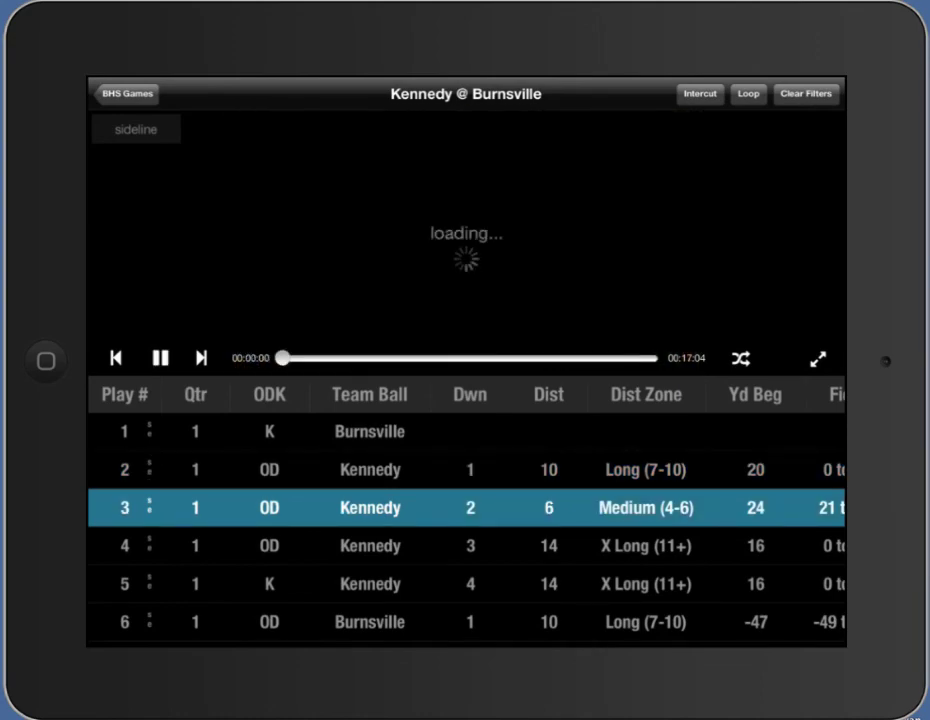
click(116, 358)
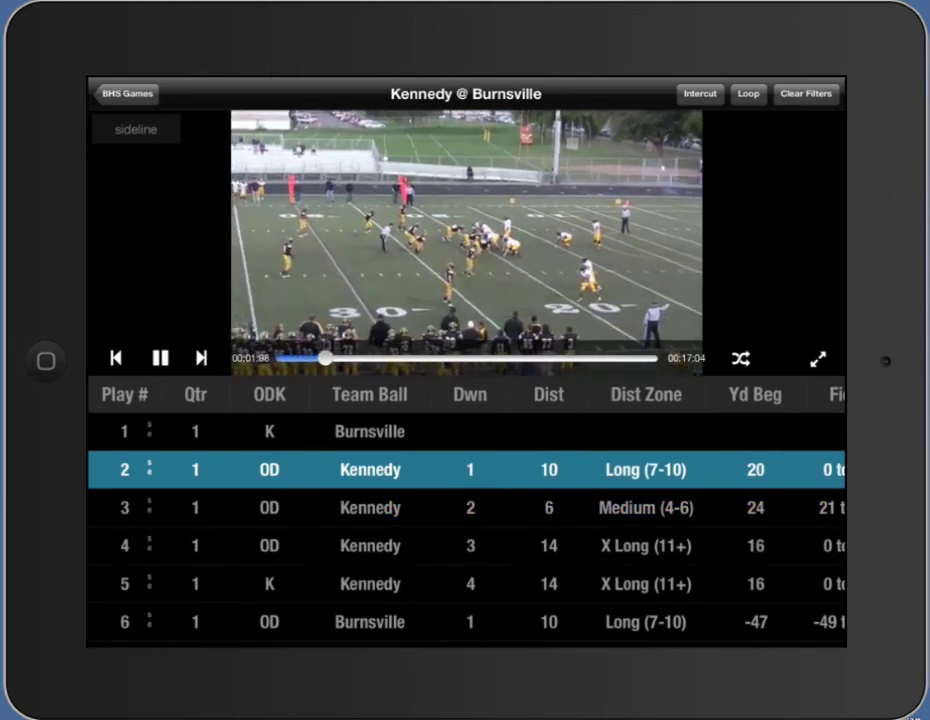
click(136, 129)
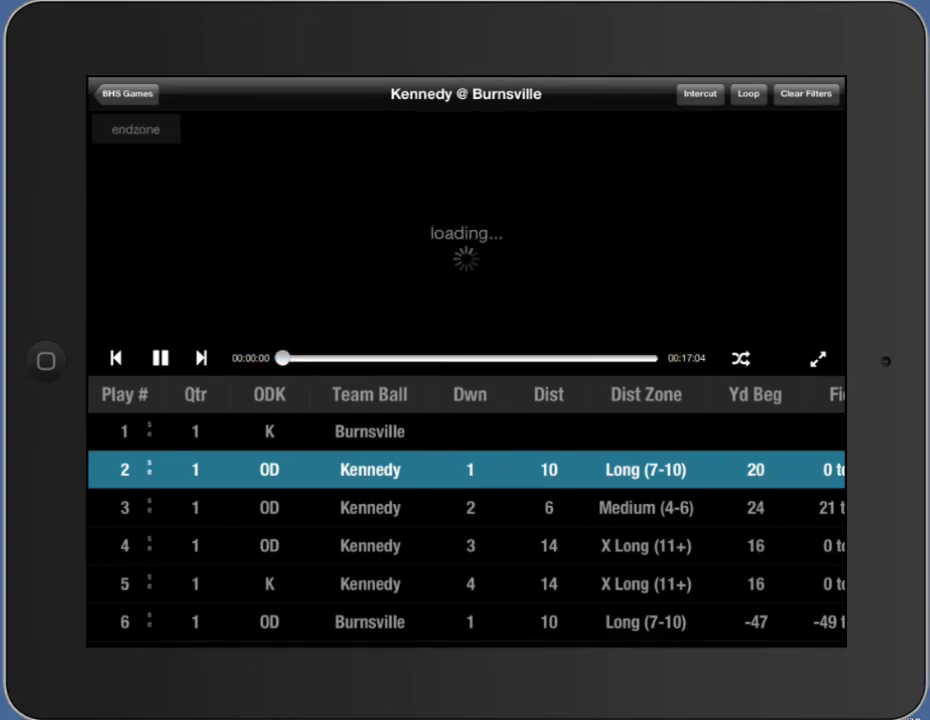